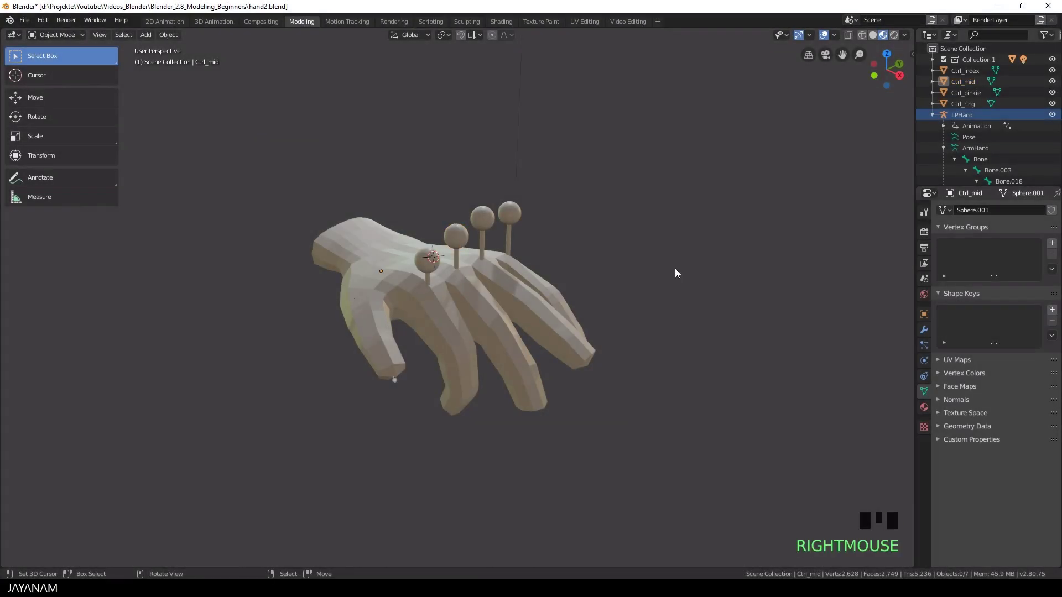
Move the Ctrl_ring, Ctrl_mid and Ctrl_index controllers one at a time to bend each finger
middle_click_drag(675, 268, 668, 283)
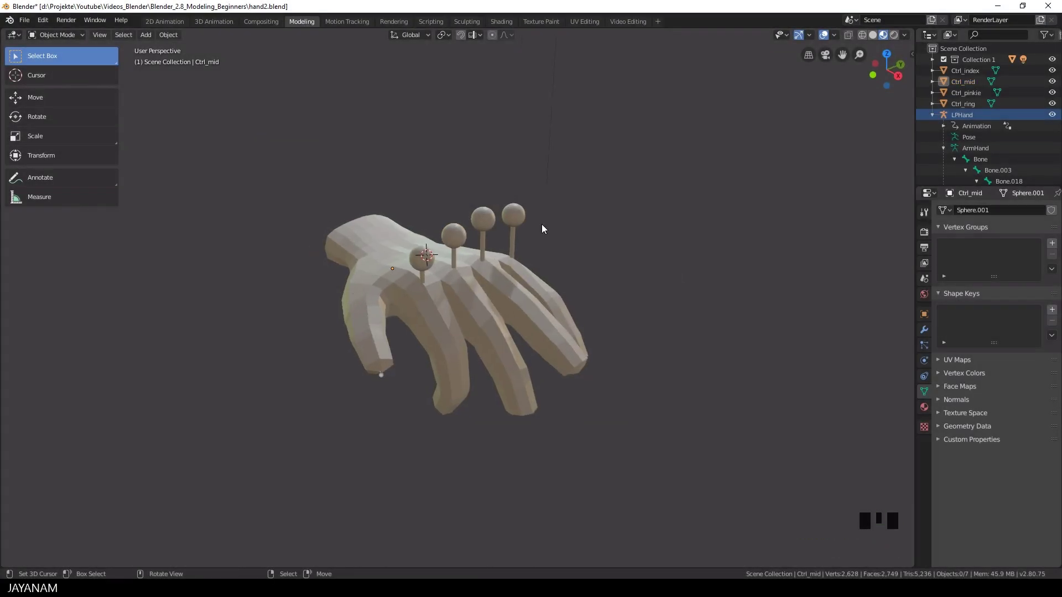
right_click(483, 221)
key("g")
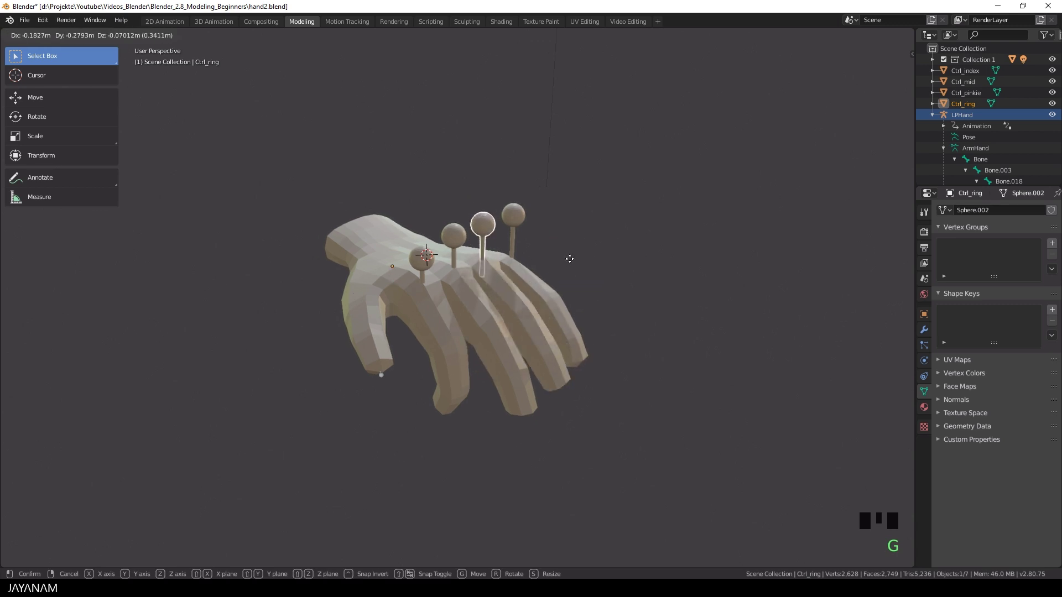
left_click(526, 284)
right_click(453, 235)
key("g")
right_click(482, 261)
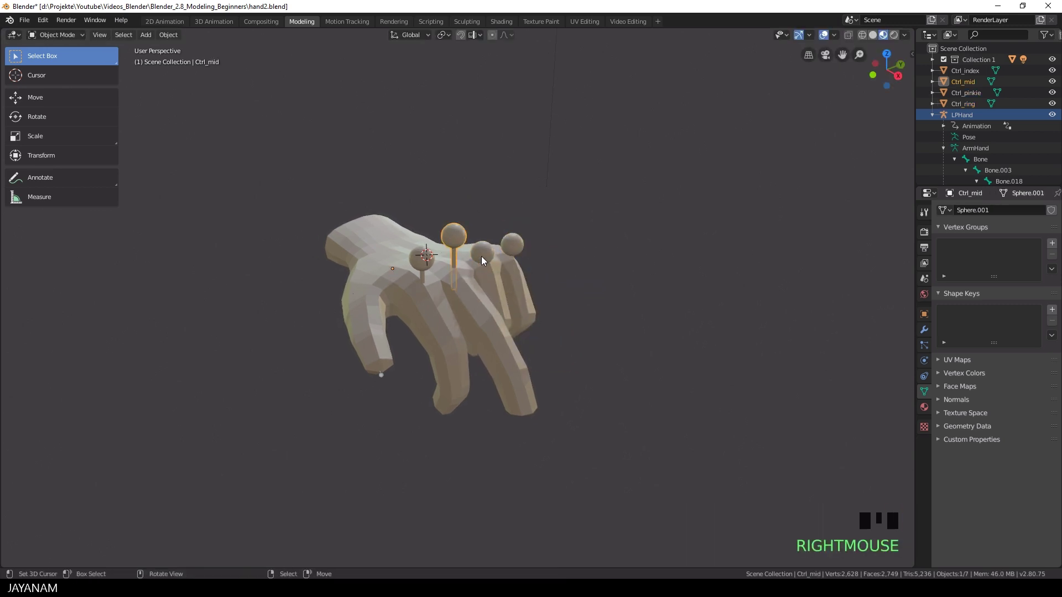
key("g")
left_click(470, 259)
right_click(431, 259)
key("g")
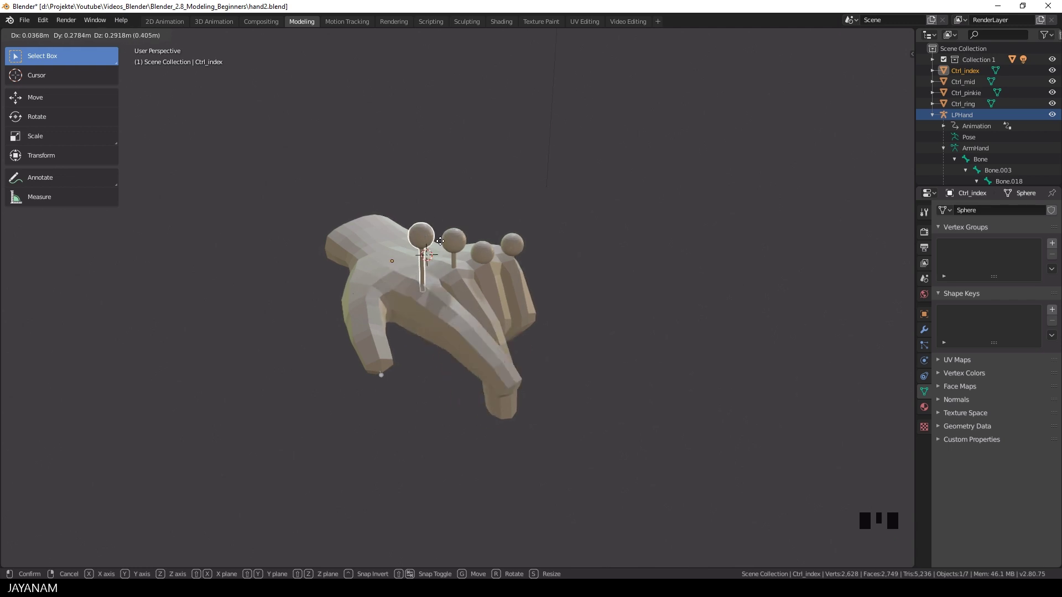
left_click(440, 241)
Move all four finger controllers together to curl the fingers, then clear their location
right_click(454, 239, "shift")
right_click(482, 251, "shift")
right_click(512, 244, "shift")
key("g")
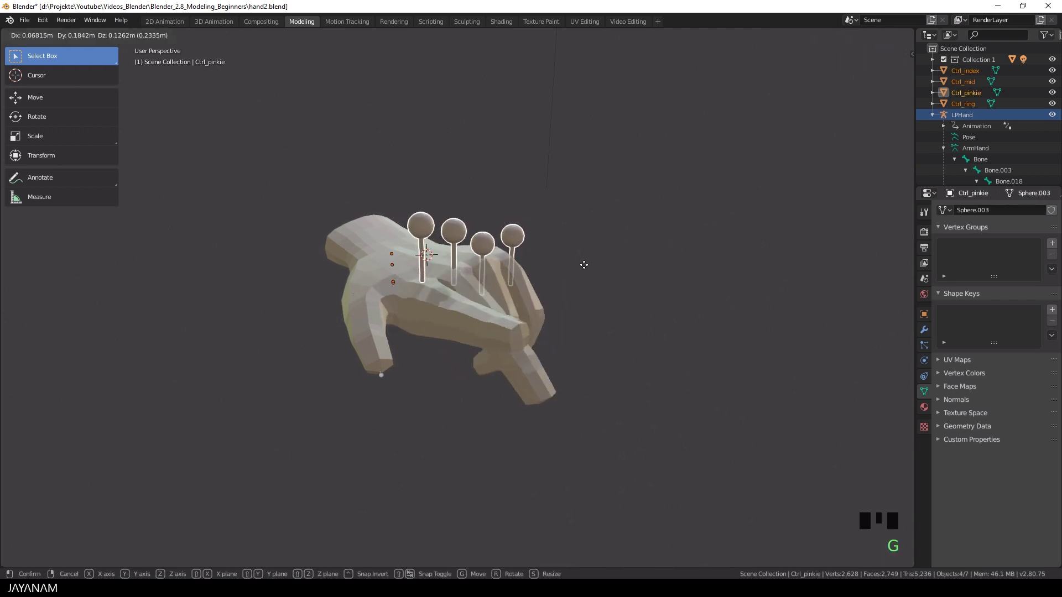
left_click(559, 267)
key("alt+g")
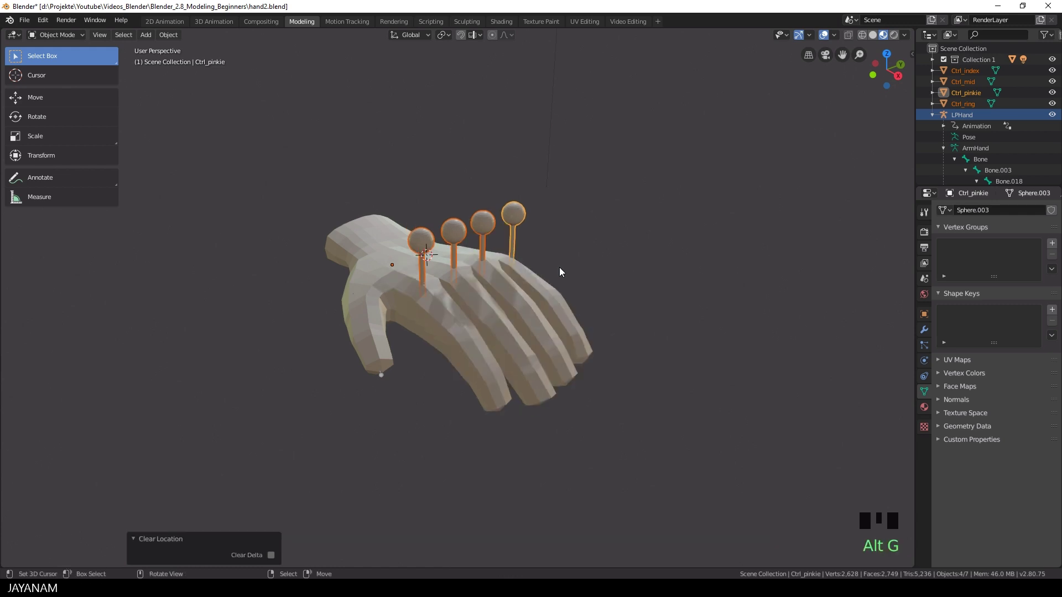
Curl the fingers with the four controllers, then select the hand model and toggle editing
key("g")
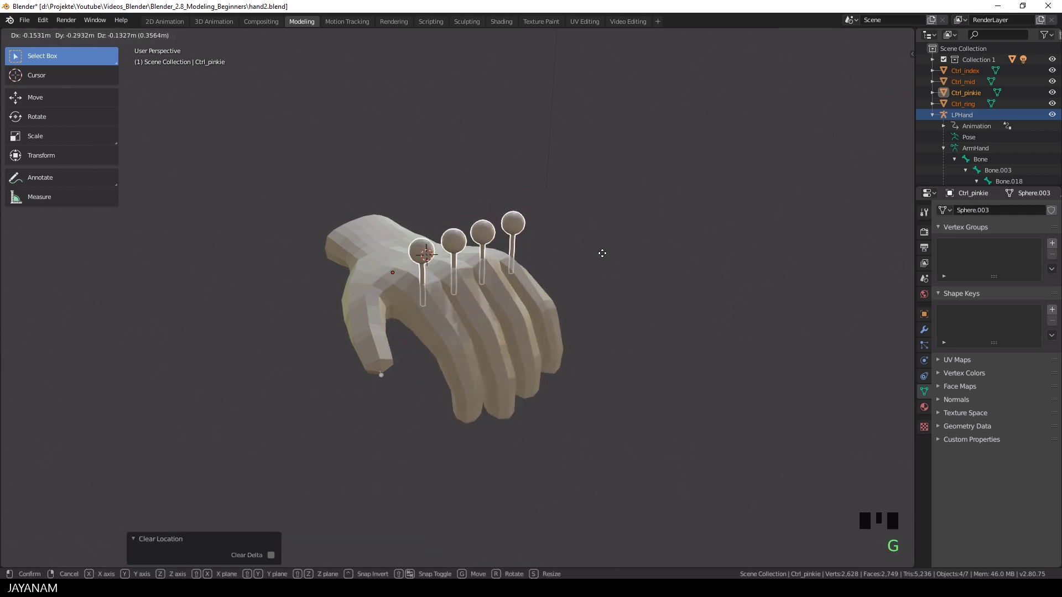
left_click(602, 253)
right_click(426, 376)
key("Tab")
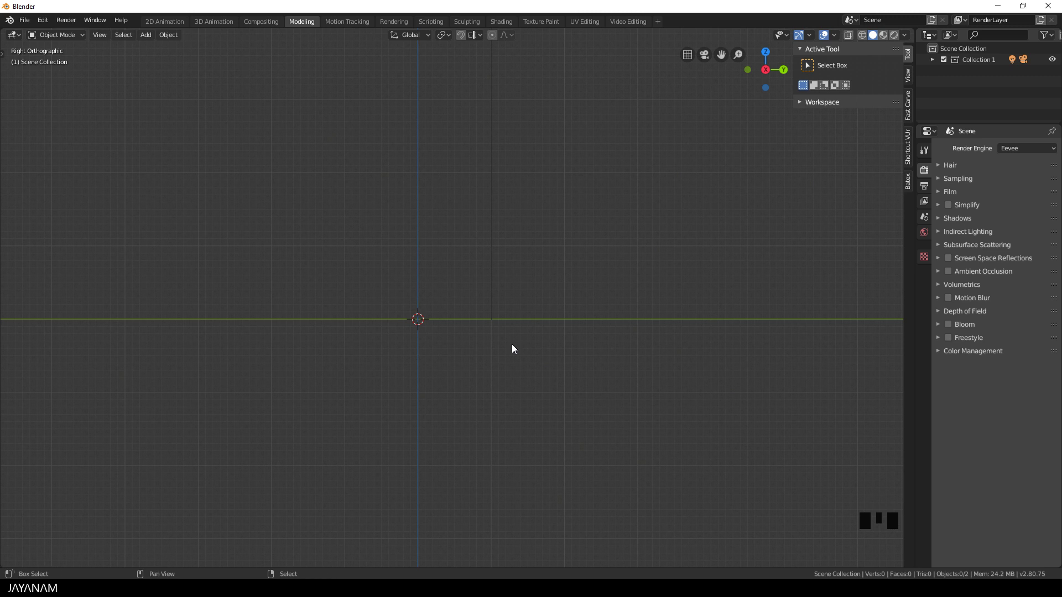
Add a single-bone armature and, in Edit Mode, set its tip almost horizontal
key("shift+a")
mouse_move(512, 345)
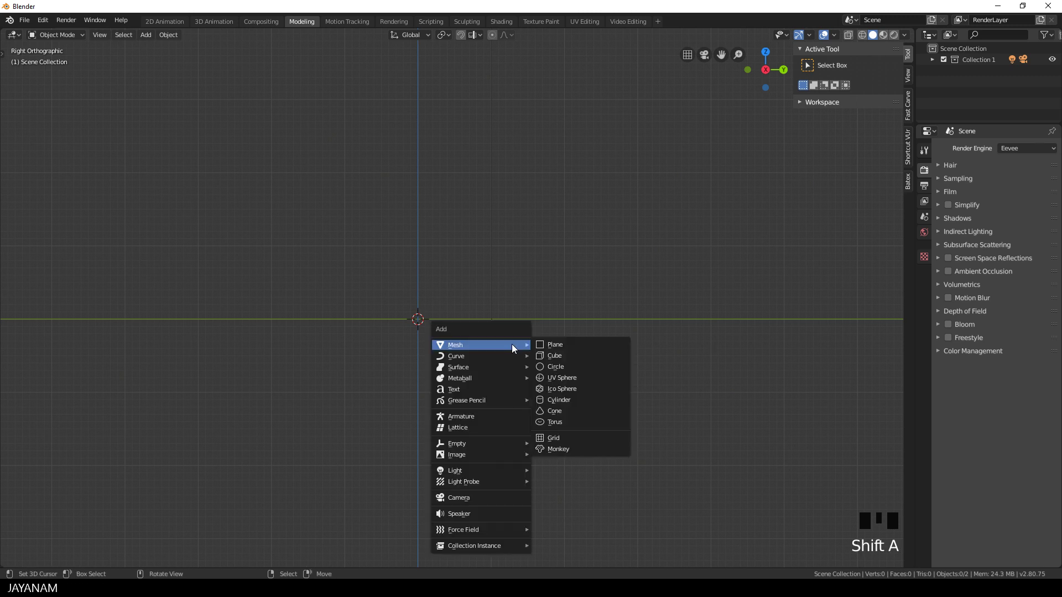
left_click(483, 419)
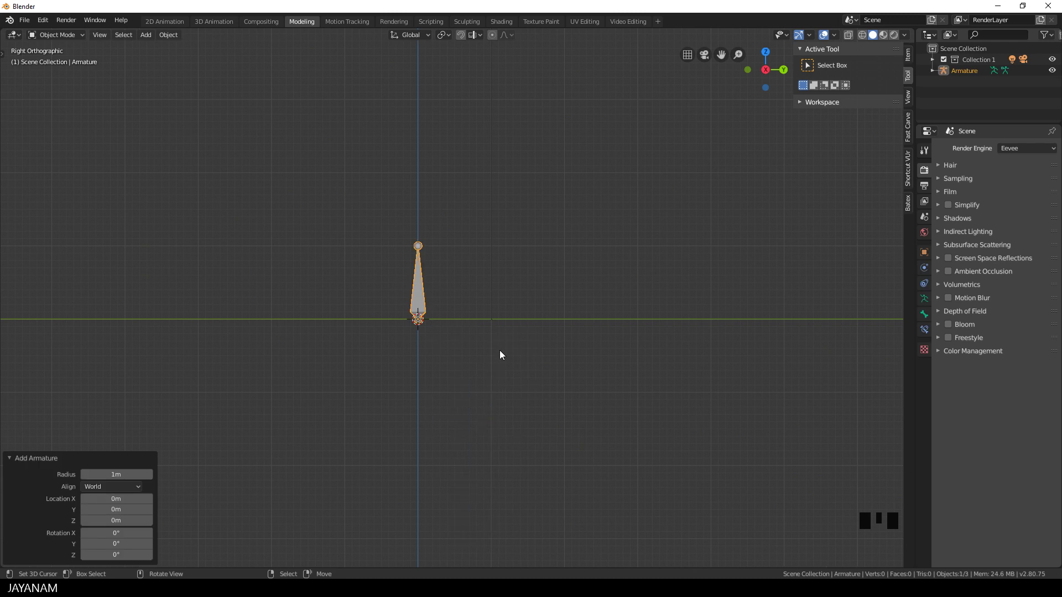
key("Tab")
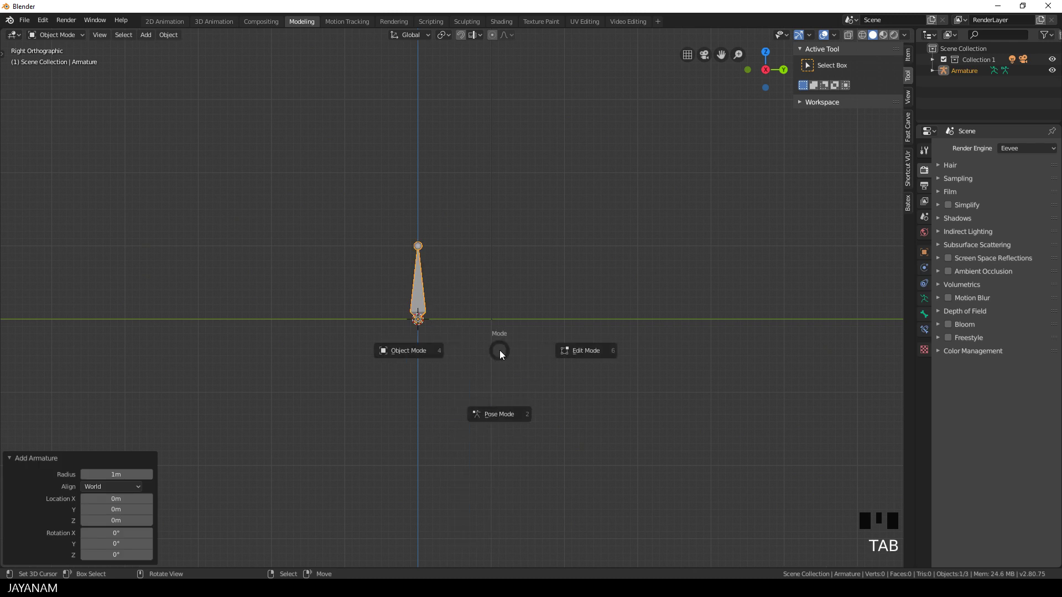
left_click(570, 352)
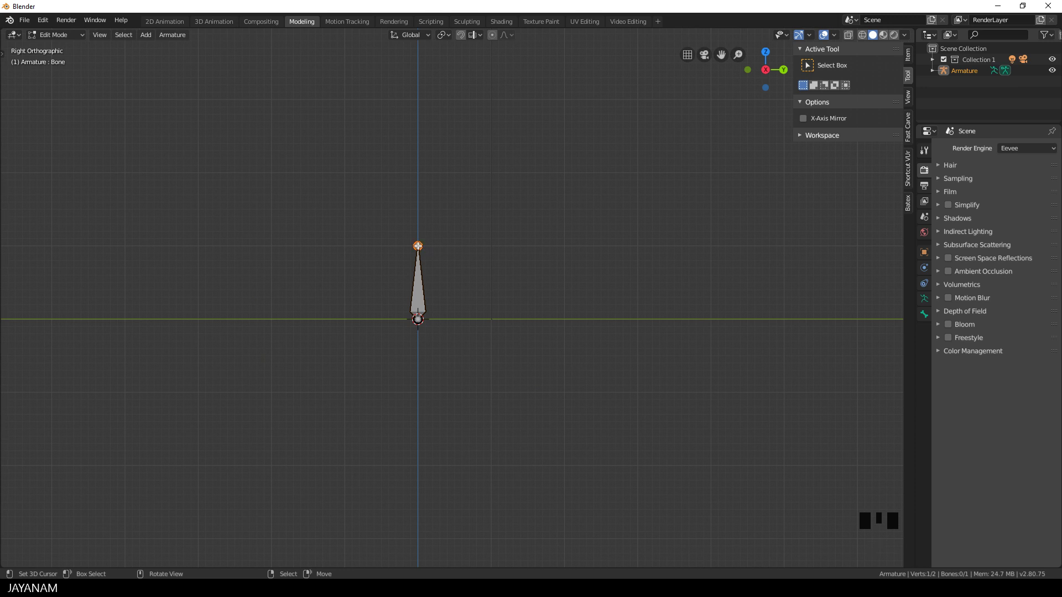
key("g")
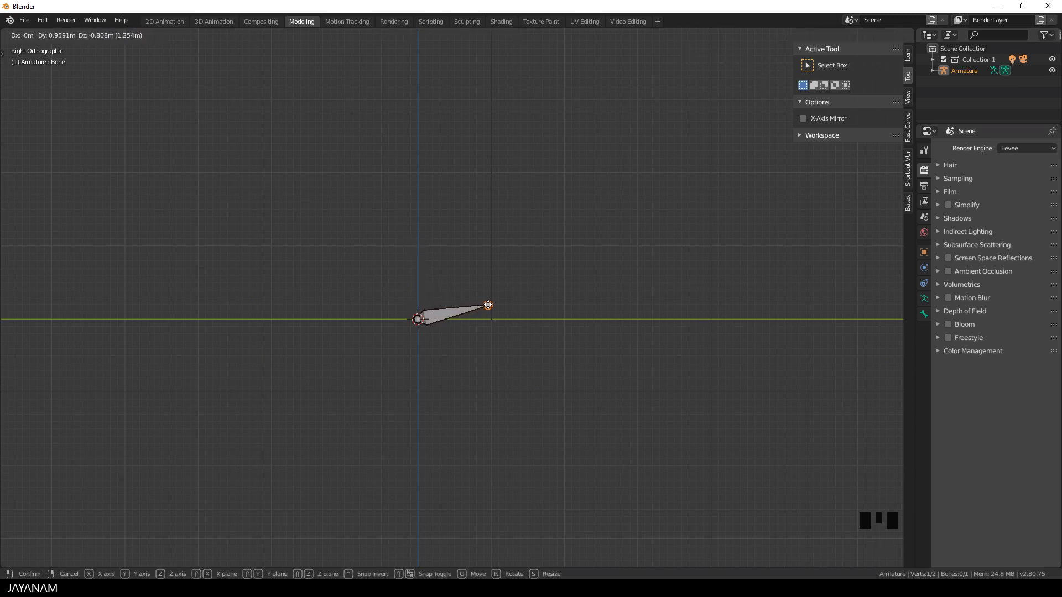
left_click(486, 305)
key("g")
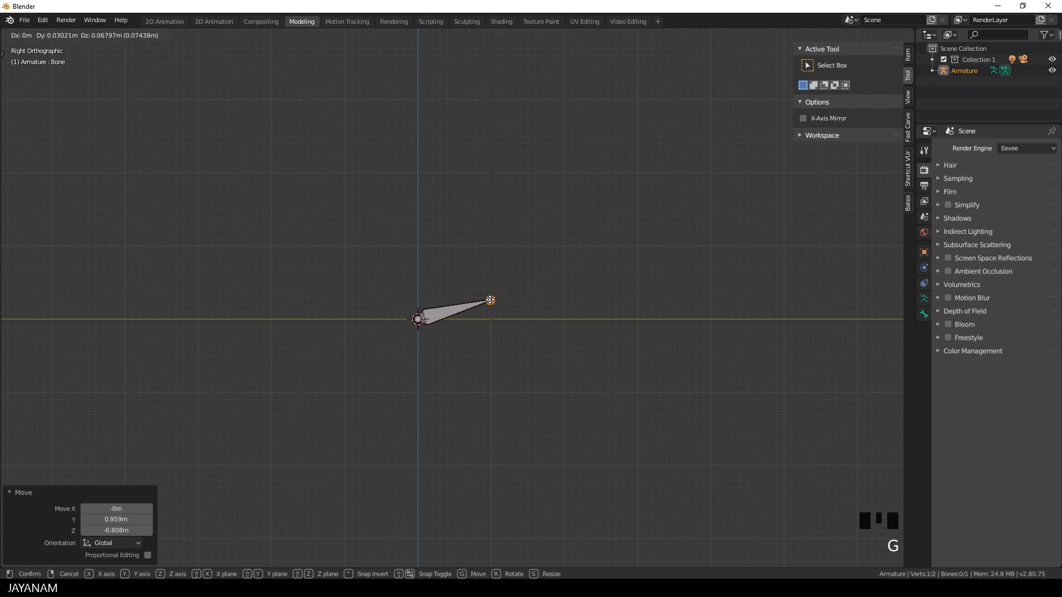
left_click(490, 306)
Extrude two more bones from the tip and angle the third bone's tip slightly downward
key("e")
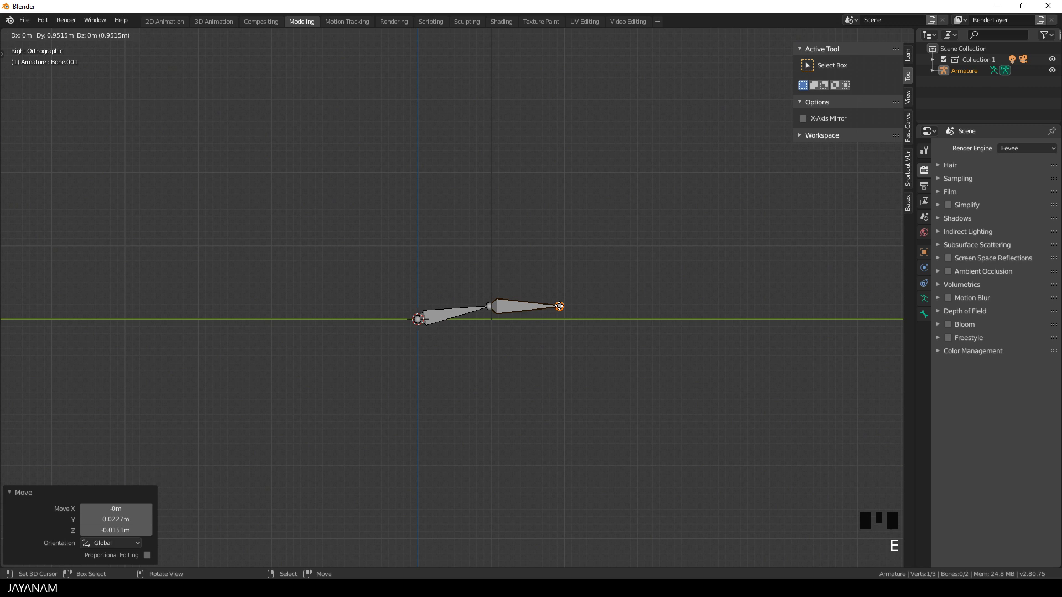
left_click(558, 305)
key("e")
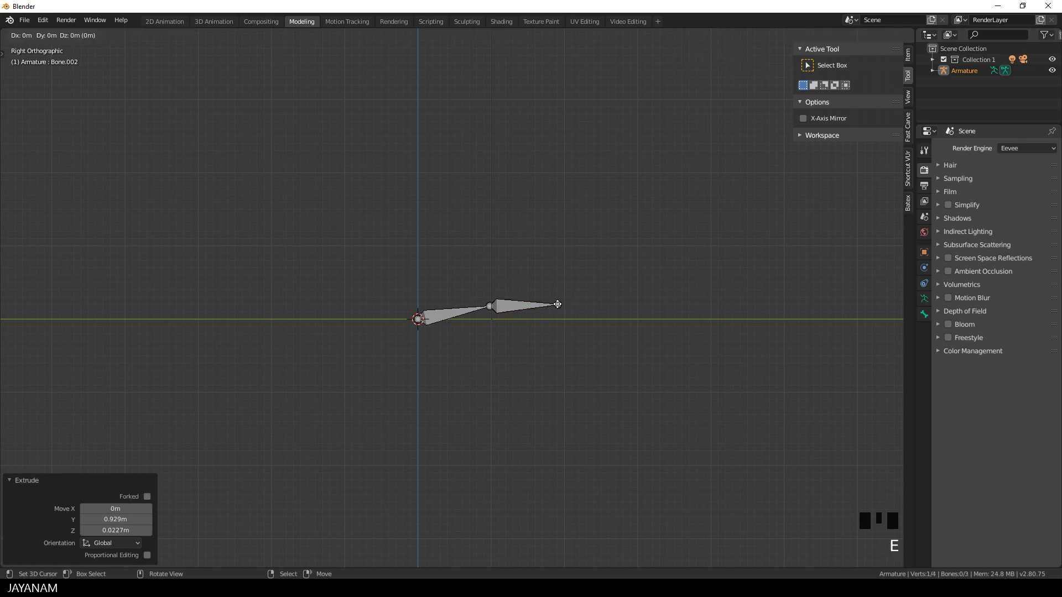
left_click(616, 320)
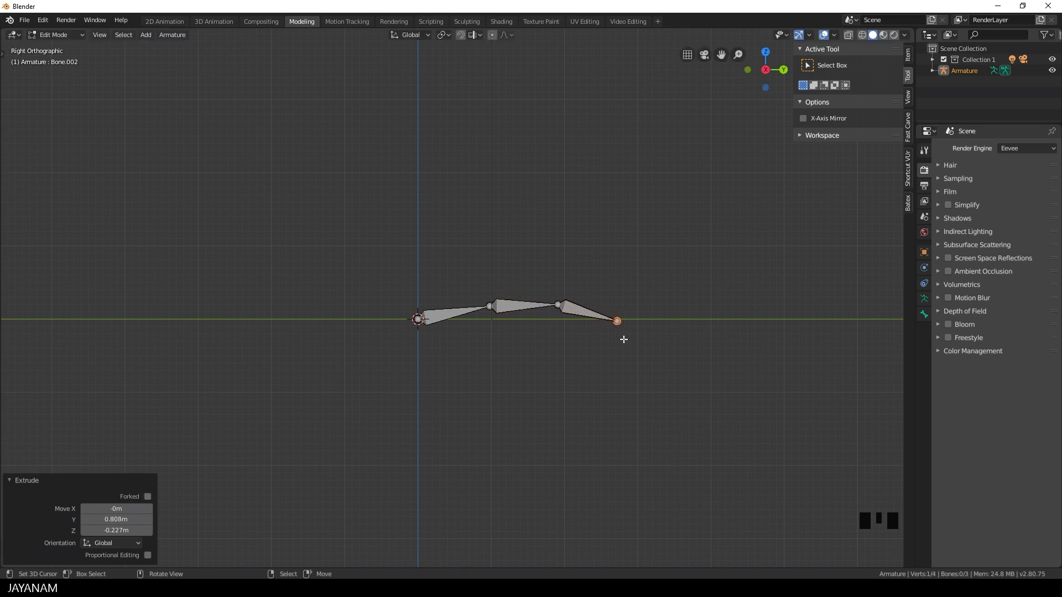
left_click(558, 305)
key("g")
right_click(583, 354)
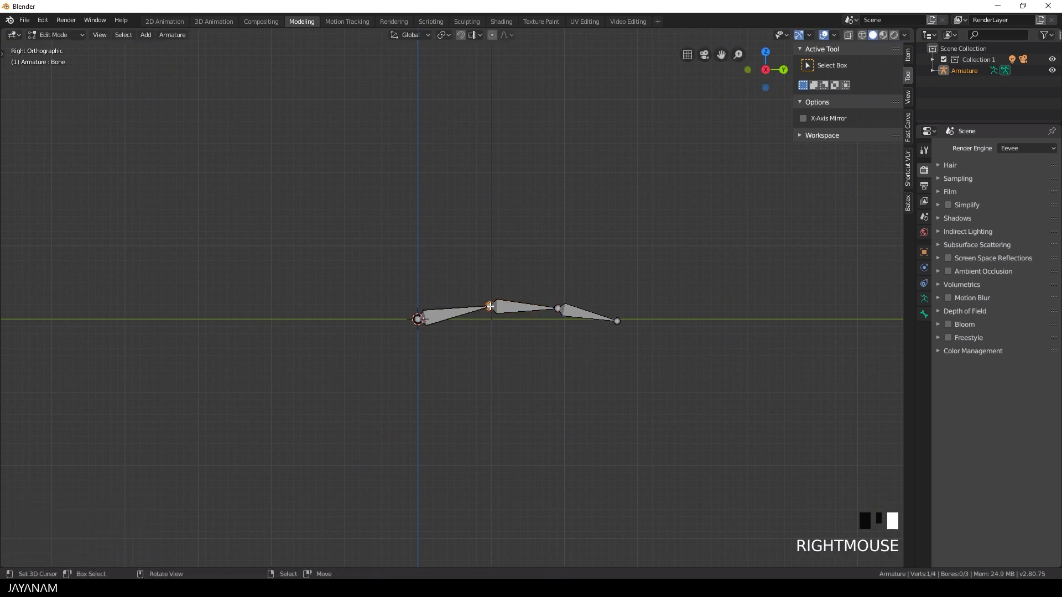
left_click(617, 321)
key("g")
left_click(603, 325)
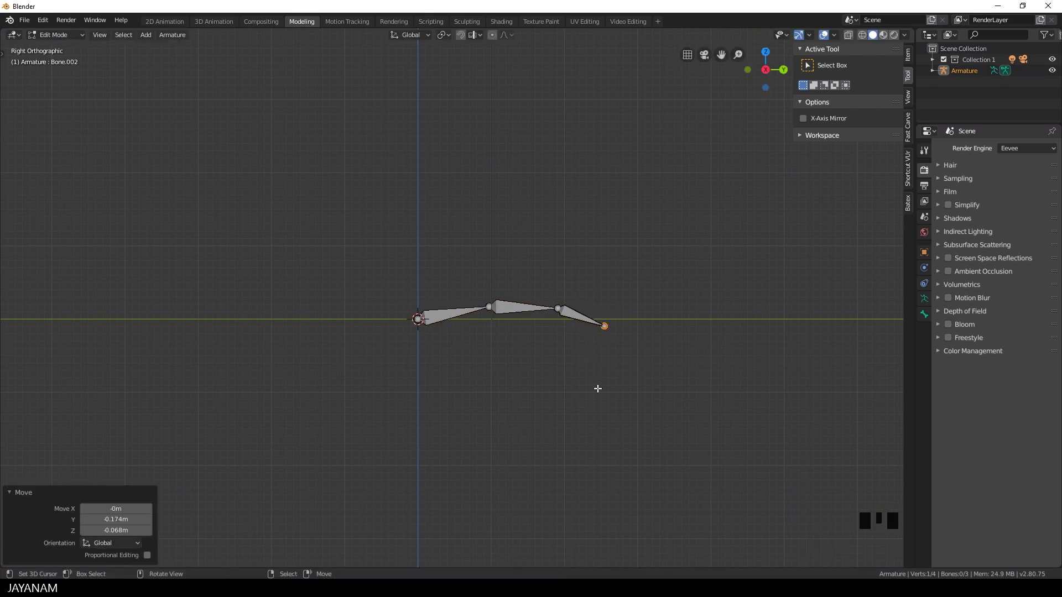
In Pose Mode, give Bone.002 a Copy Rotation constraint targeting Bone.001
key("Tab")
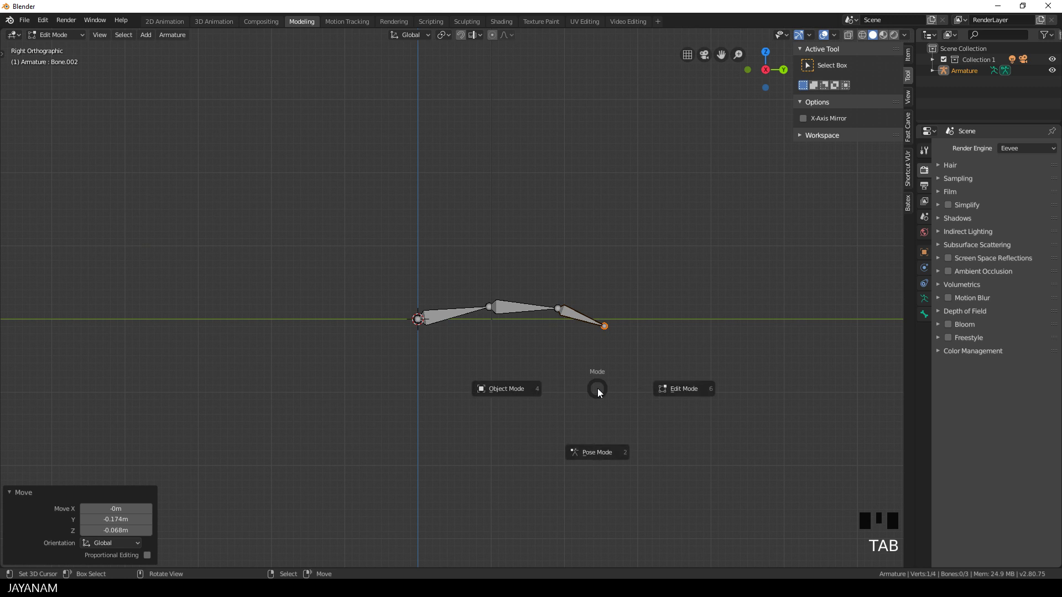
left_click(597, 451)
right_click(507, 310)
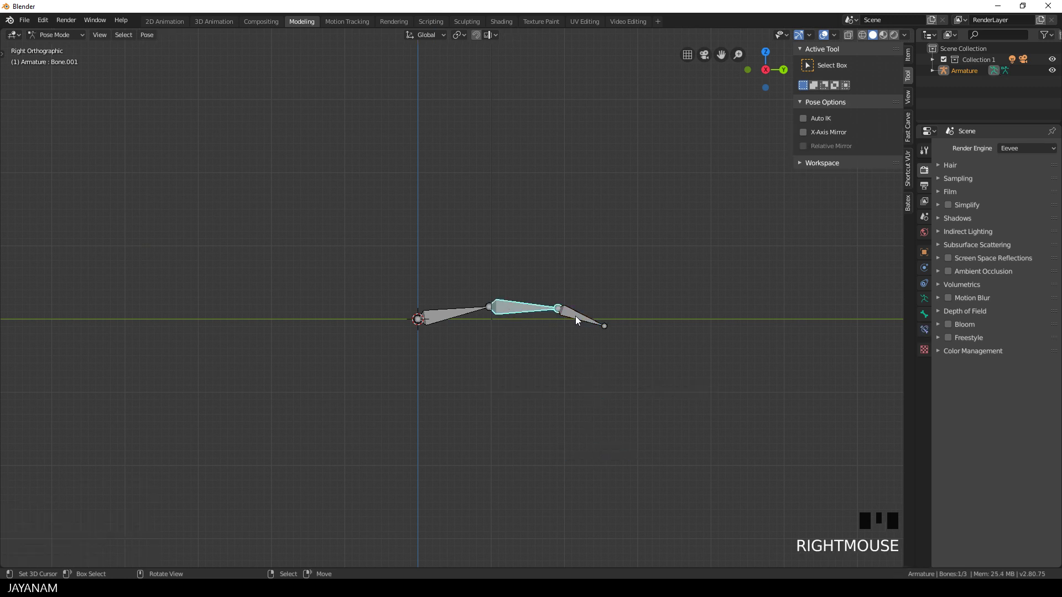
right_click(572, 314, "shift")
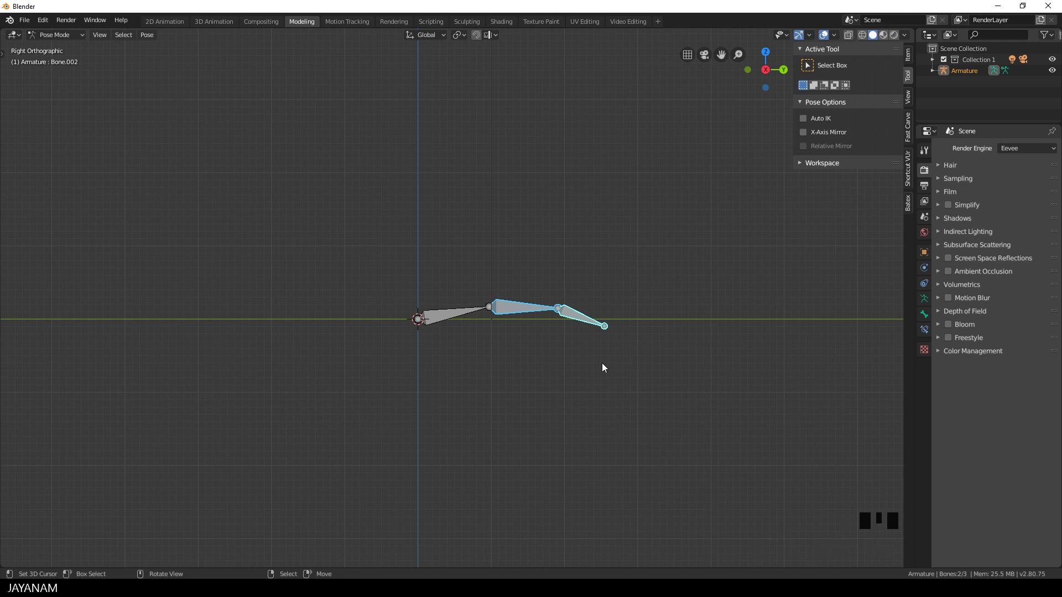
key("ctrl+shift+c")
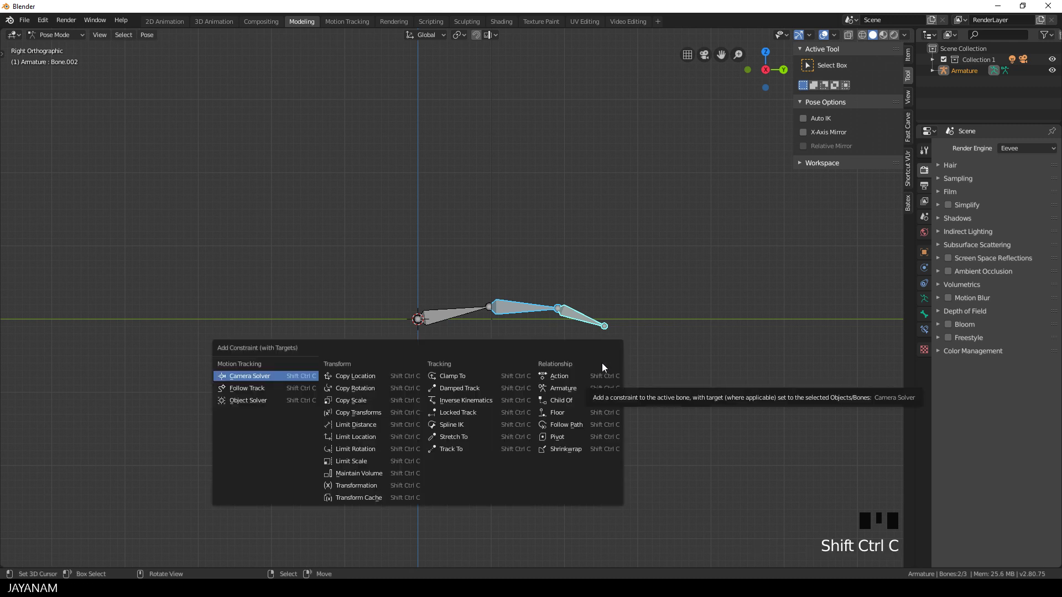
left_click(377, 390)
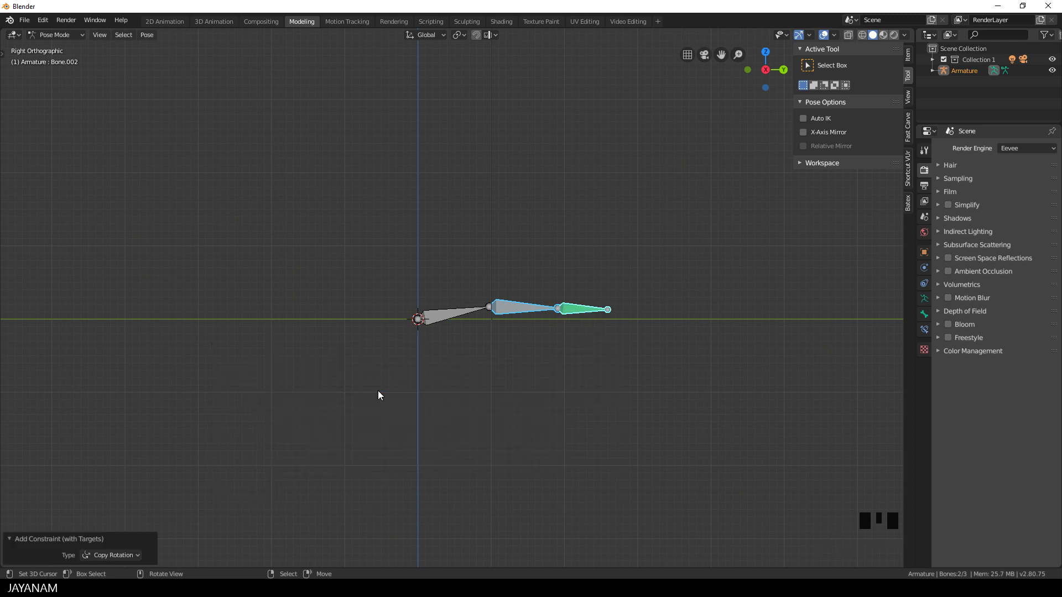
Set both the owner and target spaces of the Copy Rotation constraint to Local Space
left_click(925, 330)
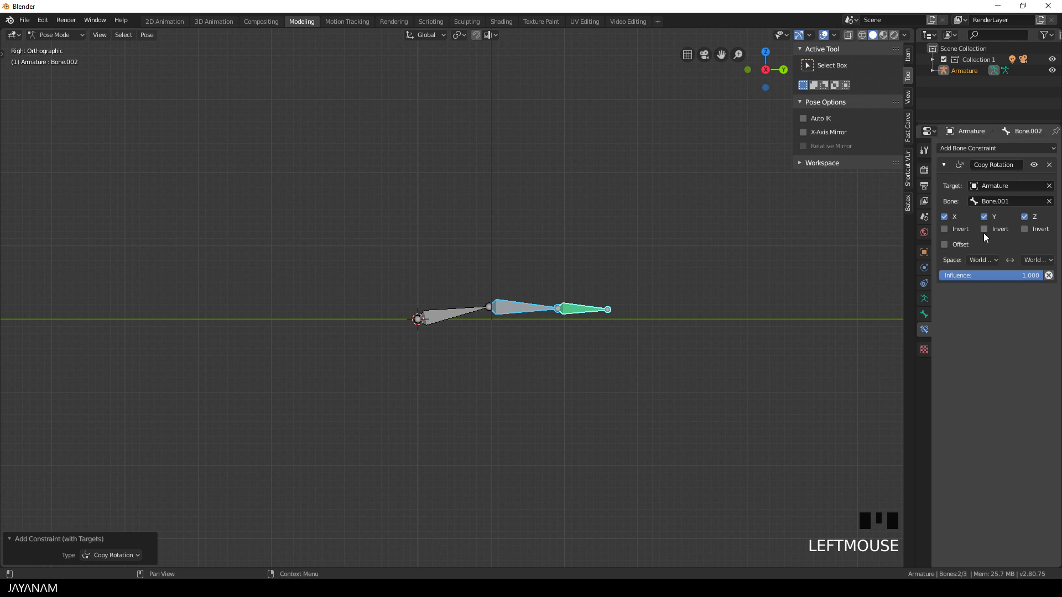
left_click(983, 260)
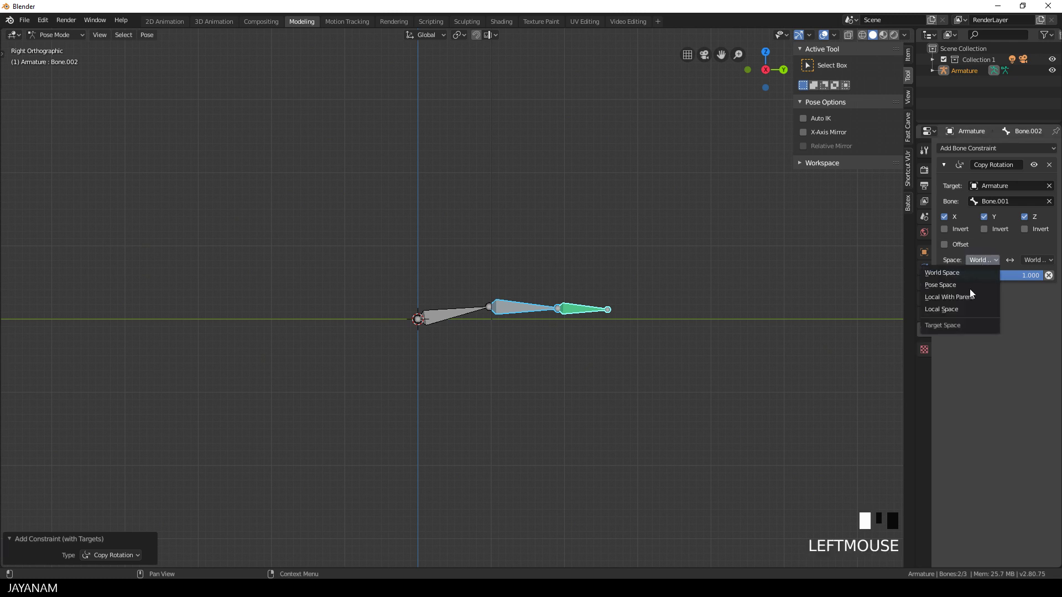
left_click(960, 310)
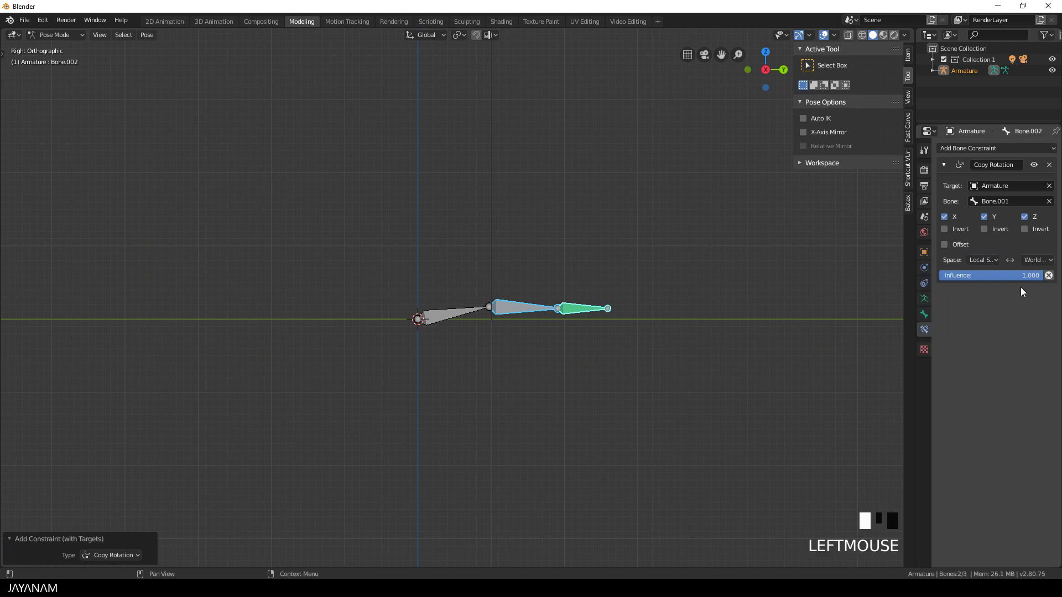
left_click(1037, 260)
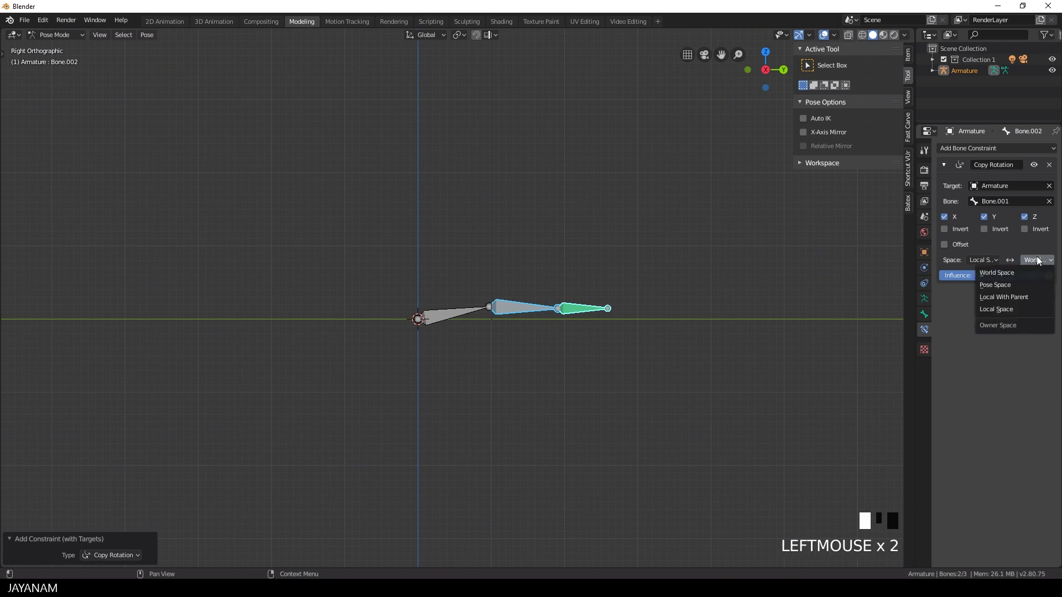
left_click(1012, 310)
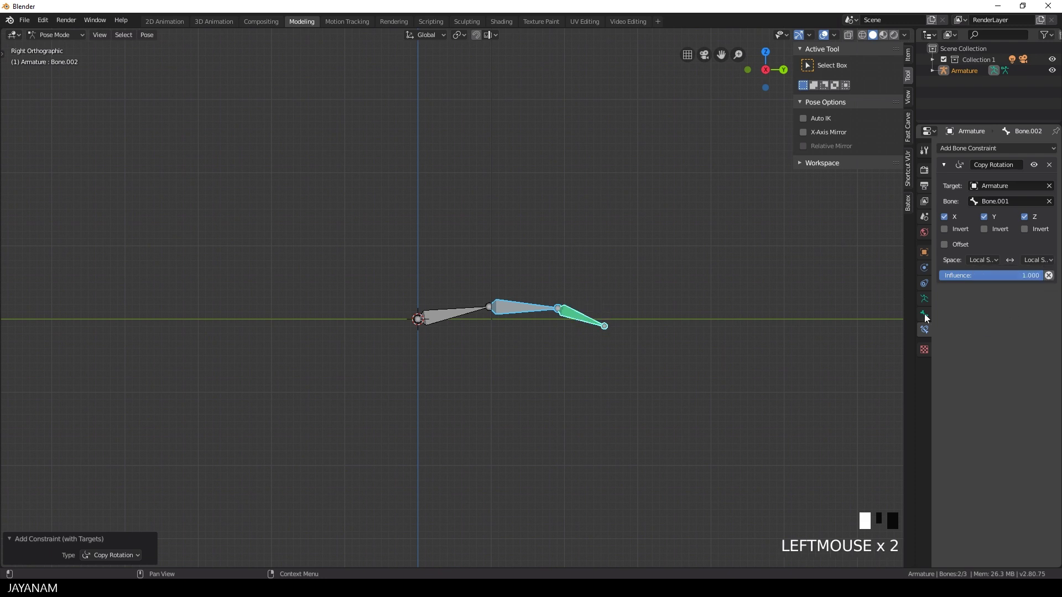
Rotate Bone.001 so it lies nearly flat
right_click(511, 310)
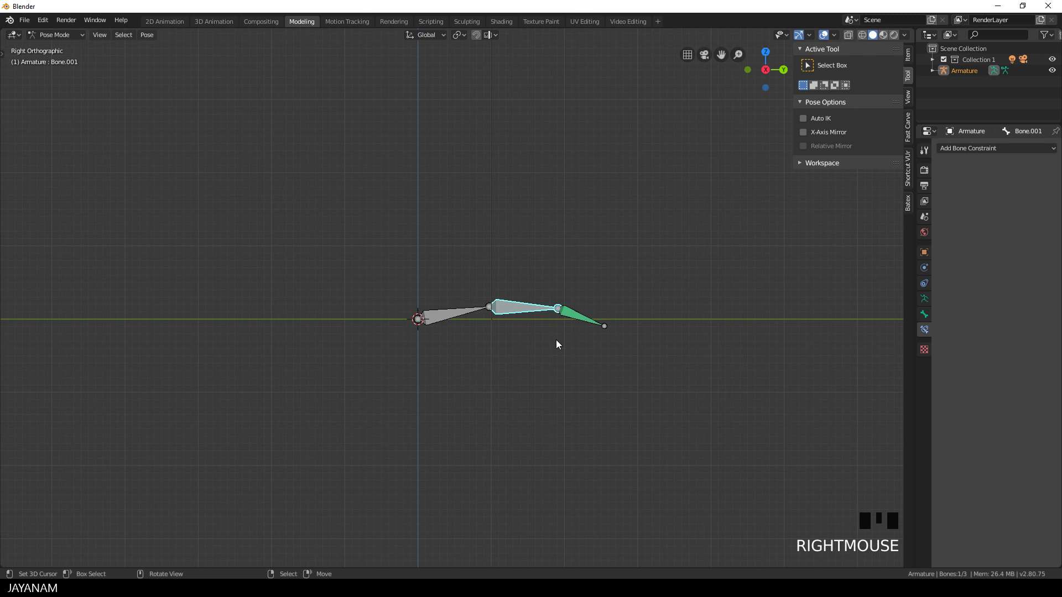
key("r")
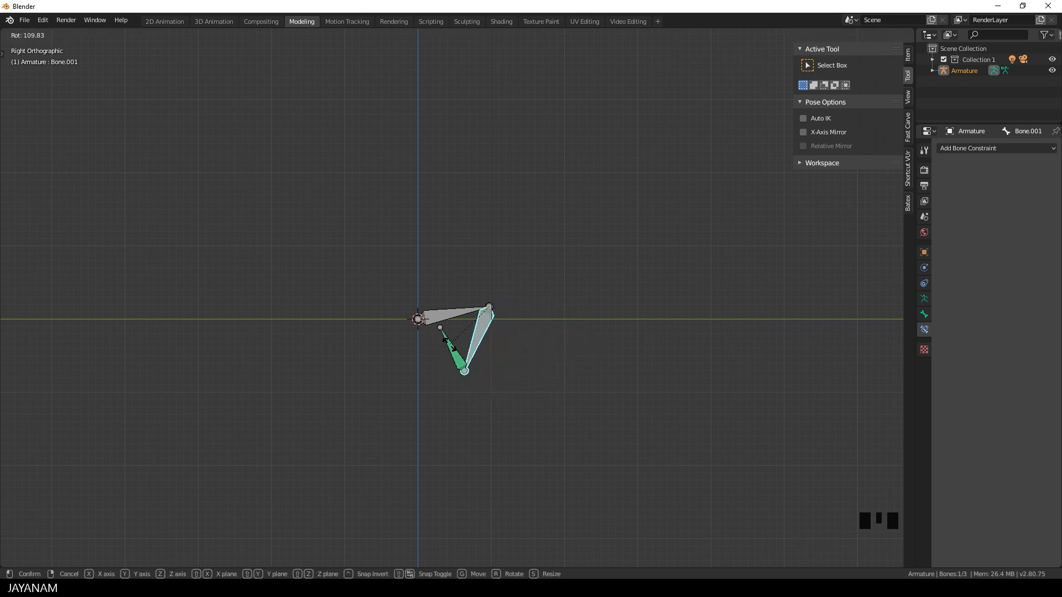
left_click(514, 332)
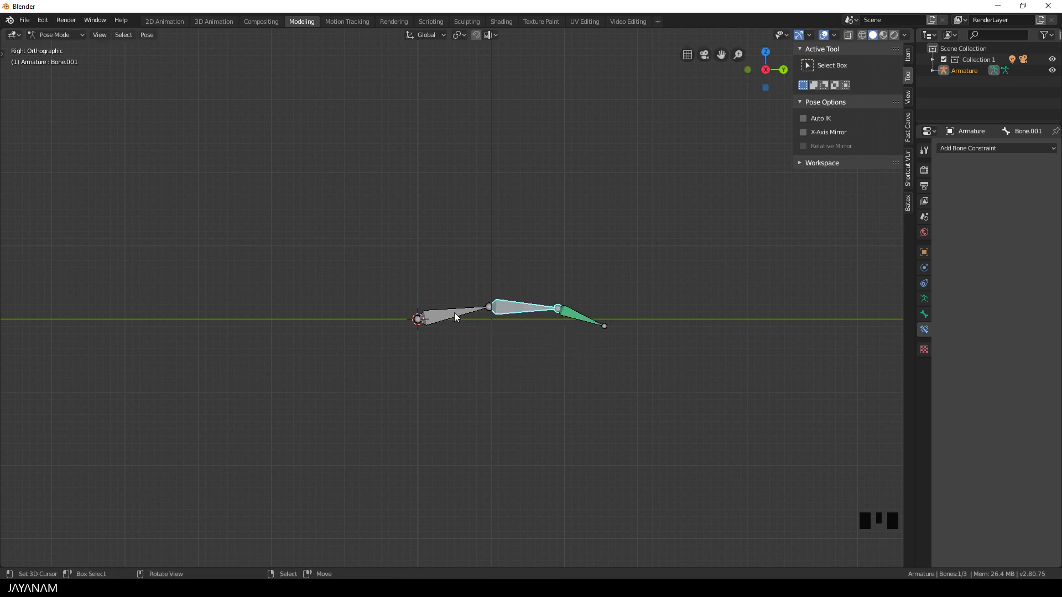
Give Bone.001 a Copy Rotation constraint targeting Bone, with owner and target in Local Space
right_click(454, 313)
right_click(503, 308, "shift")
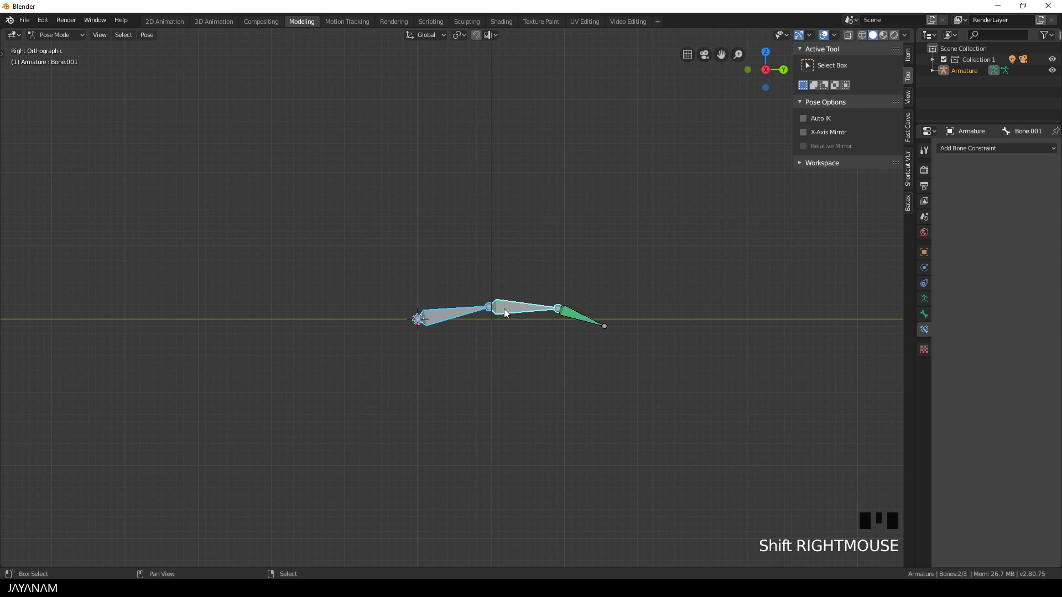
key("shift+ctrl+c")
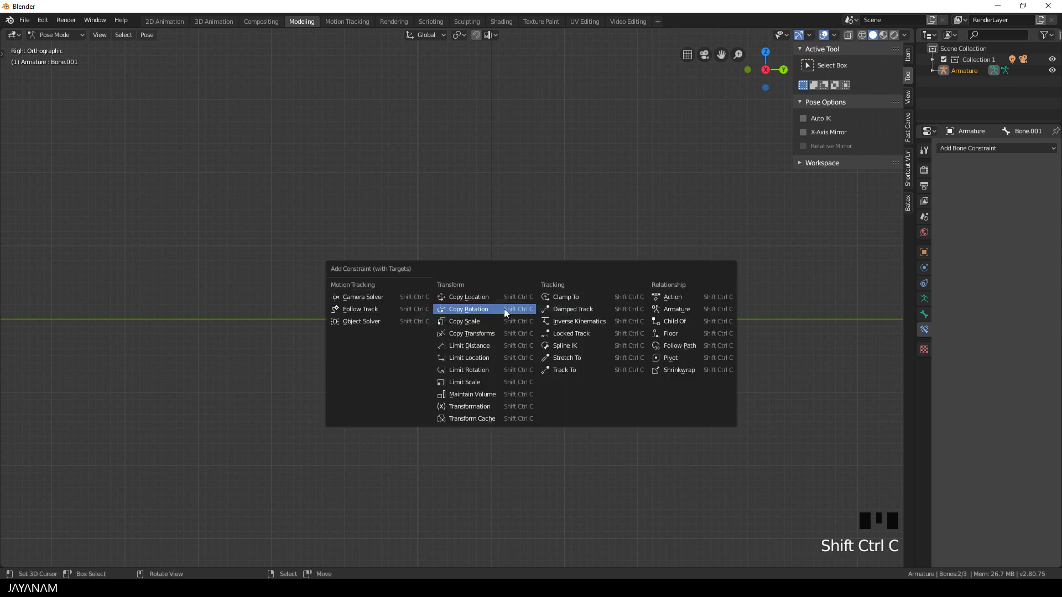
left_click(503, 308)
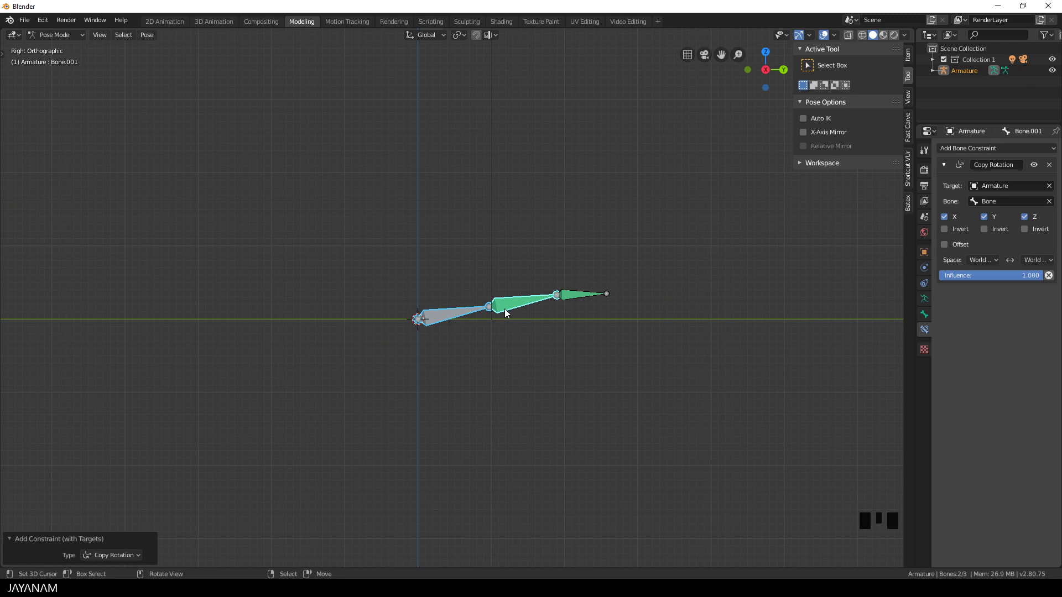
left_click(985, 260)
left_click(974, 305)
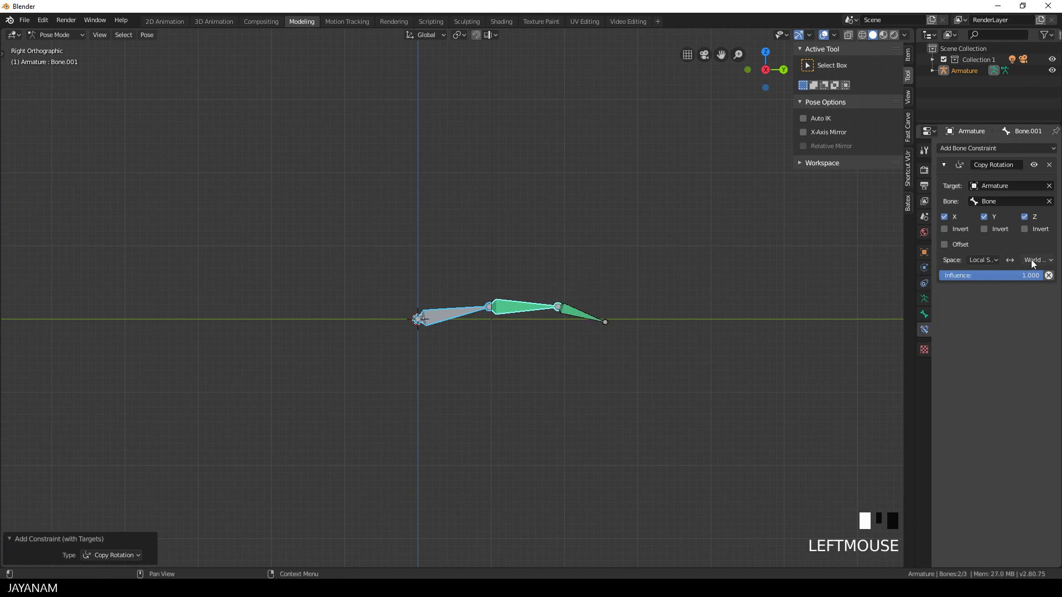
left_click(1032, 261)
left_click(1017, 308)
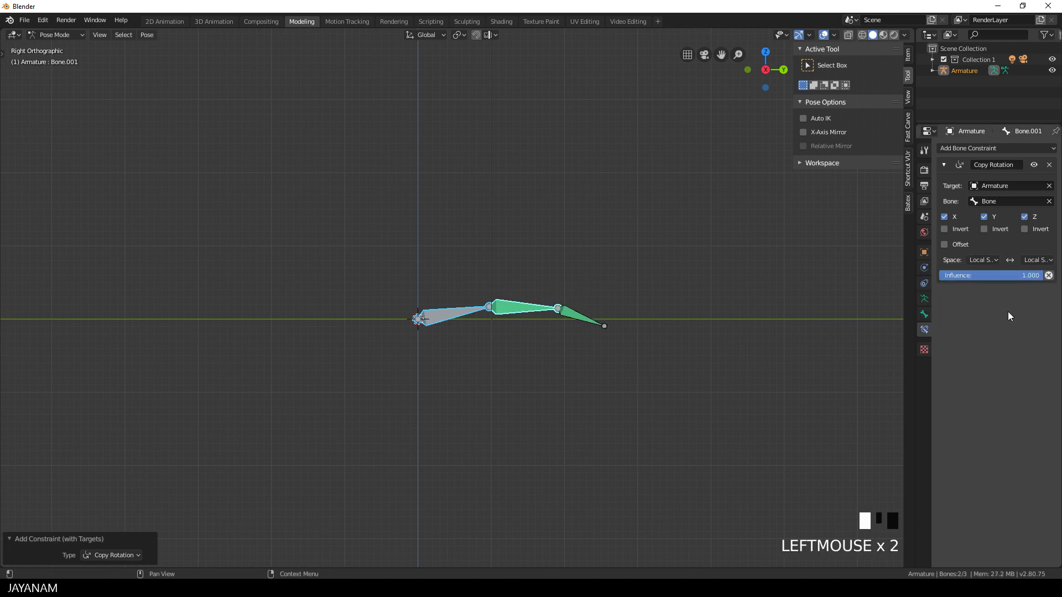
Rotate the base bone to confirm the whole chain curls, then orbit into a perspective view
right_click(443, 323)
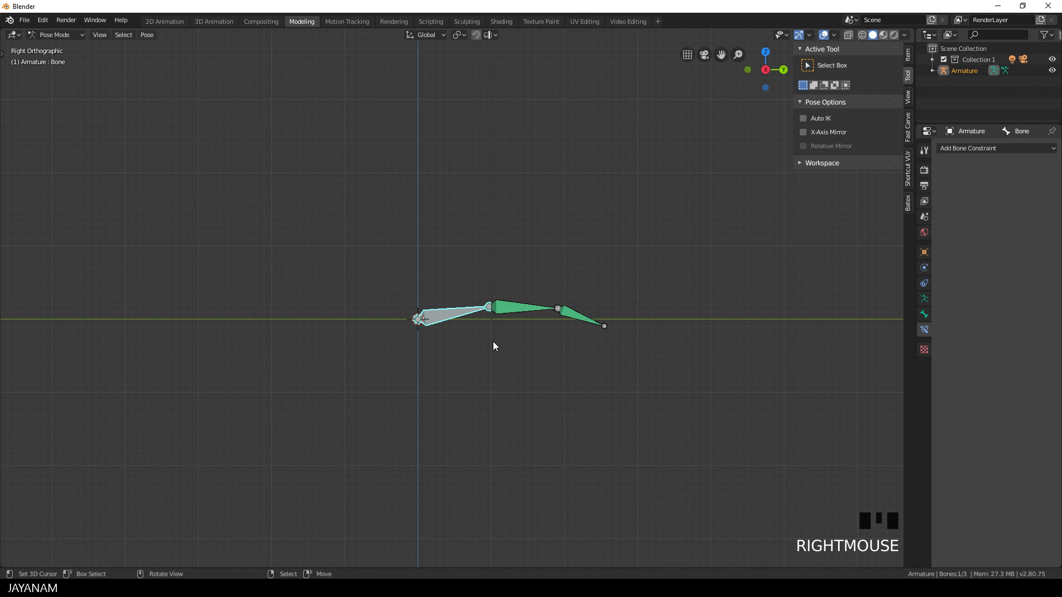
key("r")
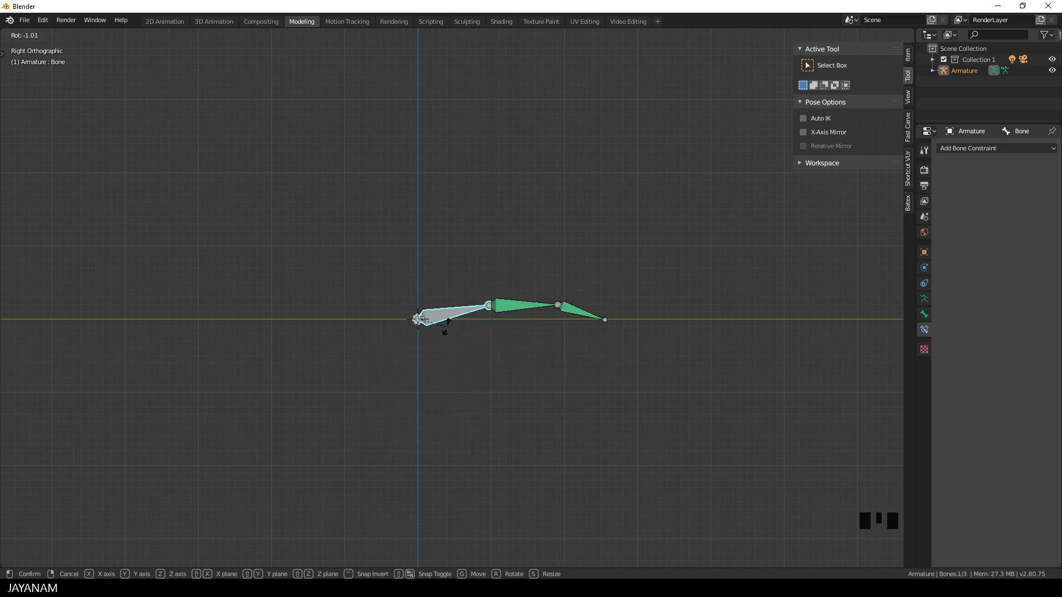
left_click(447, 327)
scroll(460, 337, "down", 2)
middle_click_drag(562, 347, 528, 370)
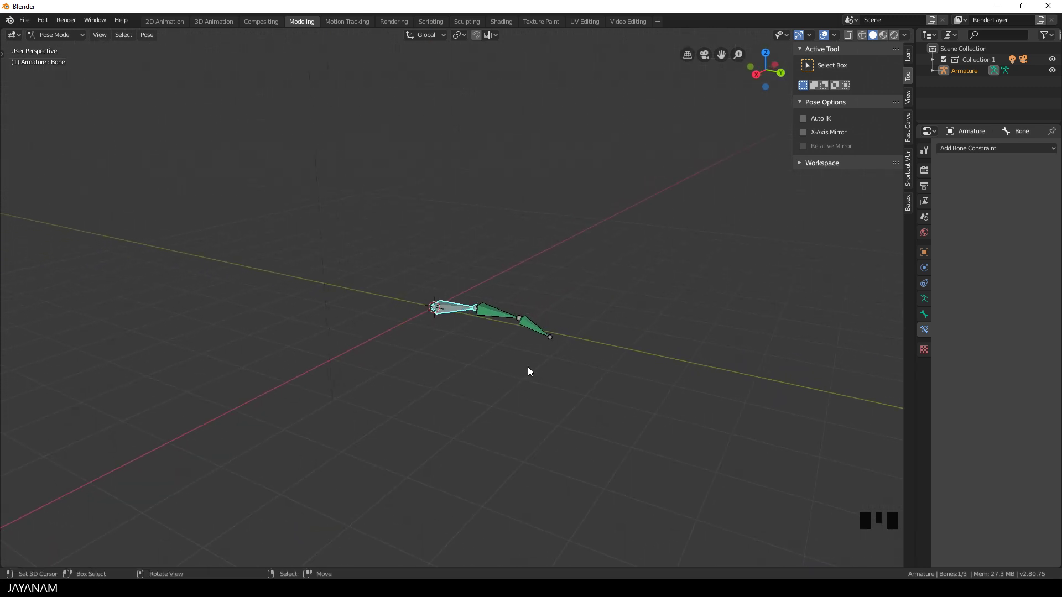
middle_click_drag(407, 358, 516, 363)
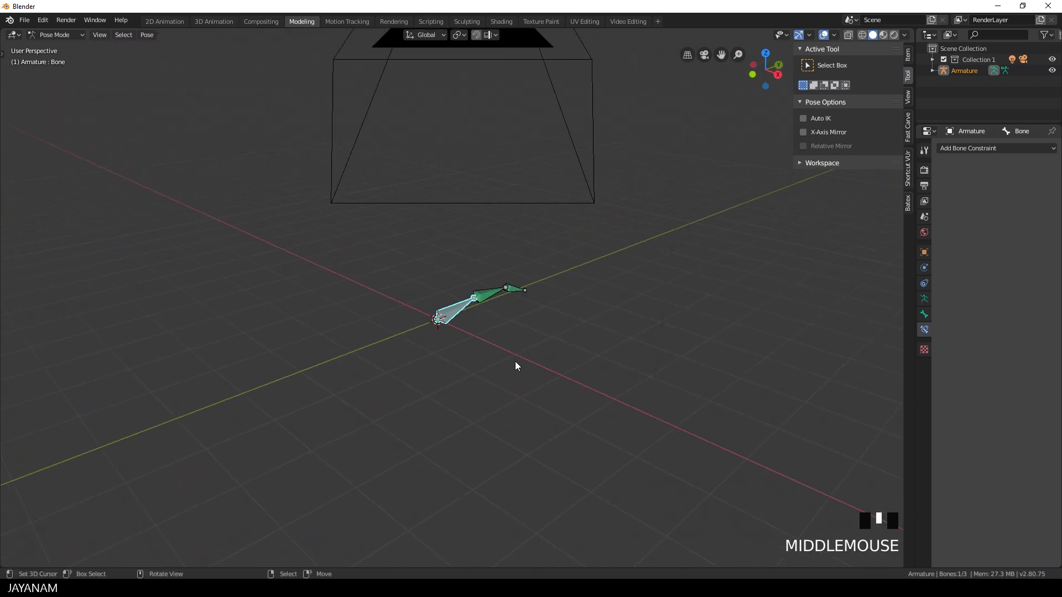
Return the armature to Object Mode and add a UV sphere
key("Tab")
left_click(438, 366)
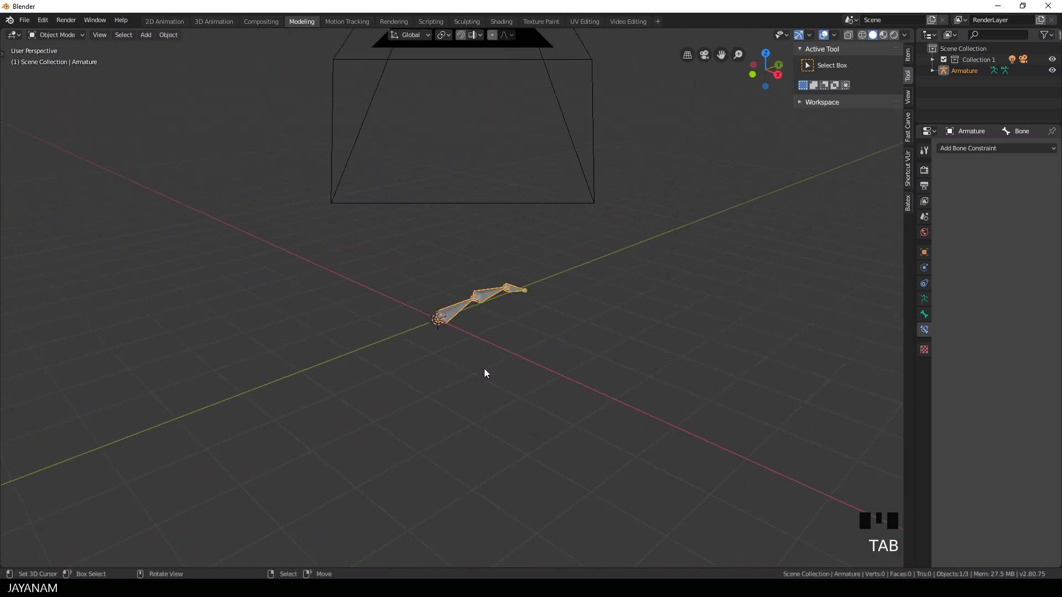
scroll(457, 343, "up", 2)
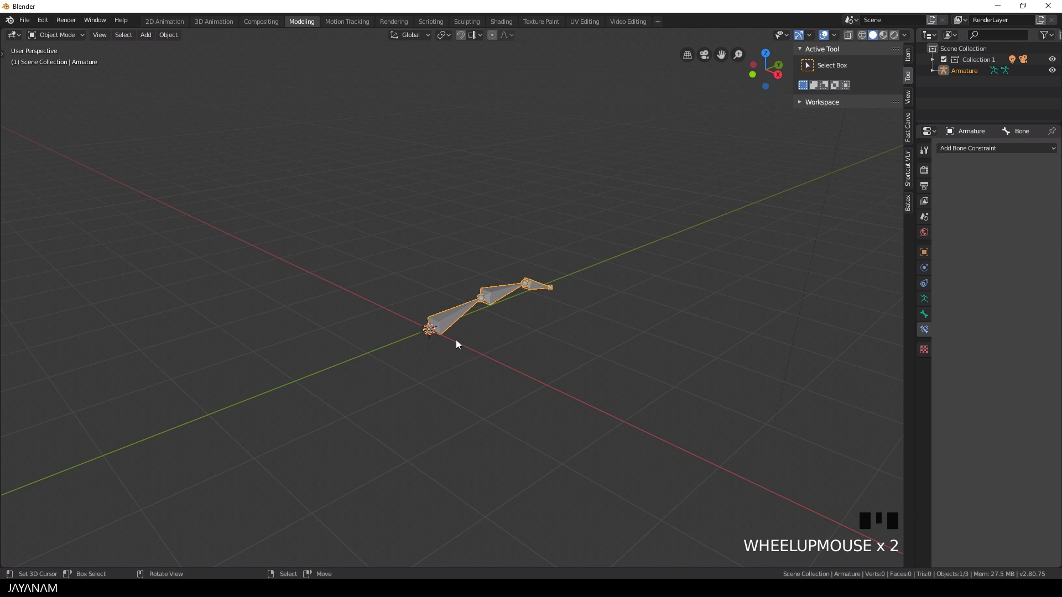
key("shift+a")
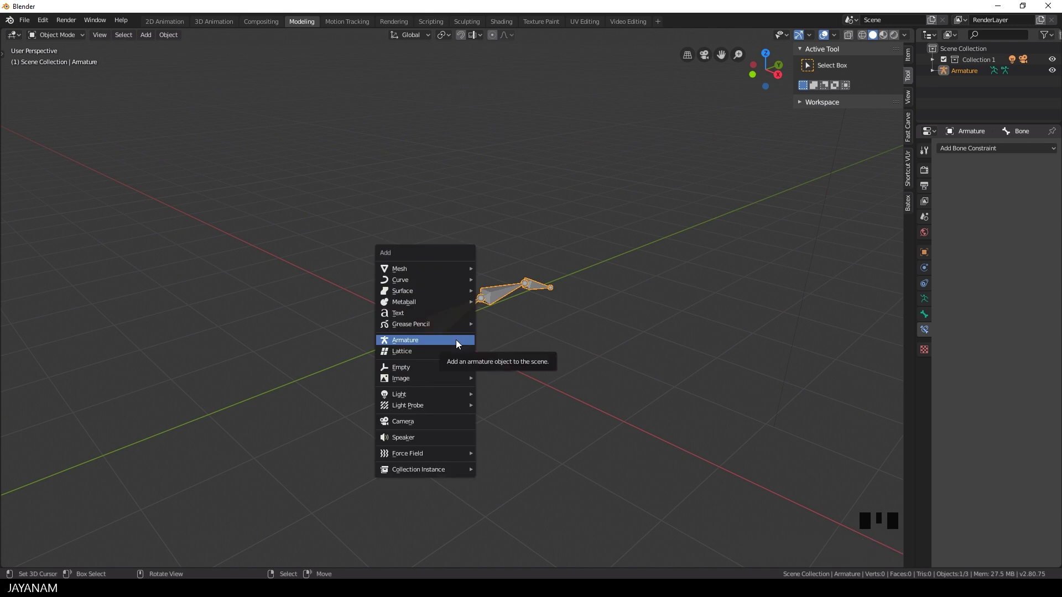
mouse_move(440, 269)
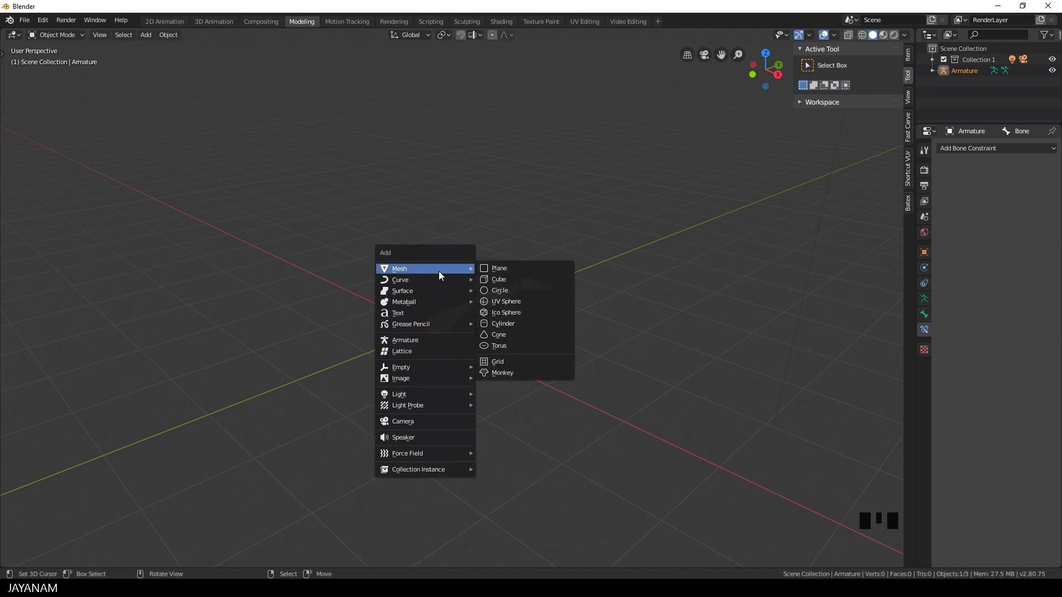
left_click(512, 302)
In Edit Mode, shrink the sphere to 0.162 scale and raise it 1.5 m along Z
key("Tab")
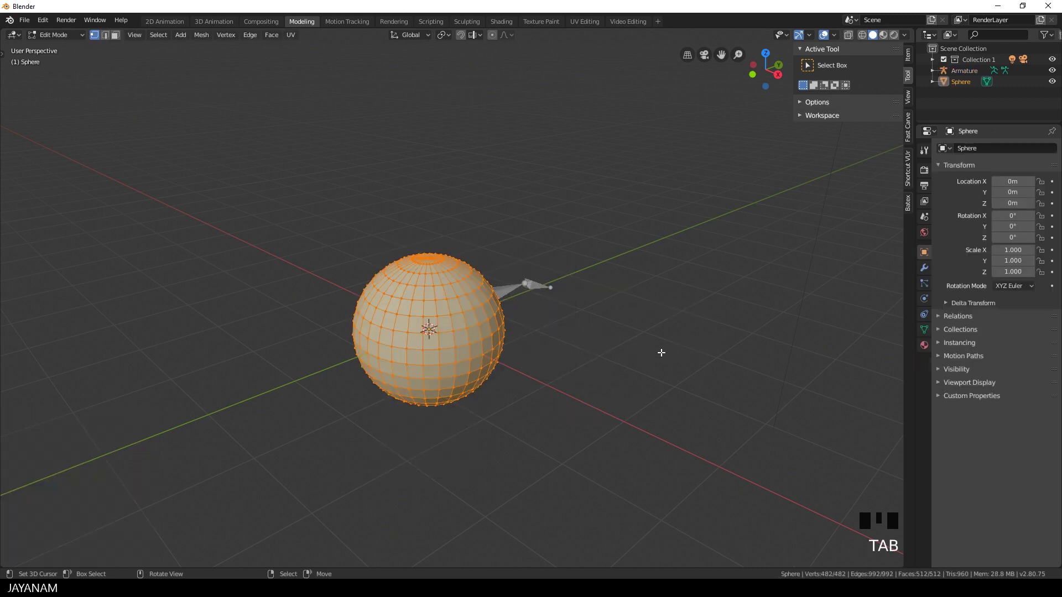
key("s")
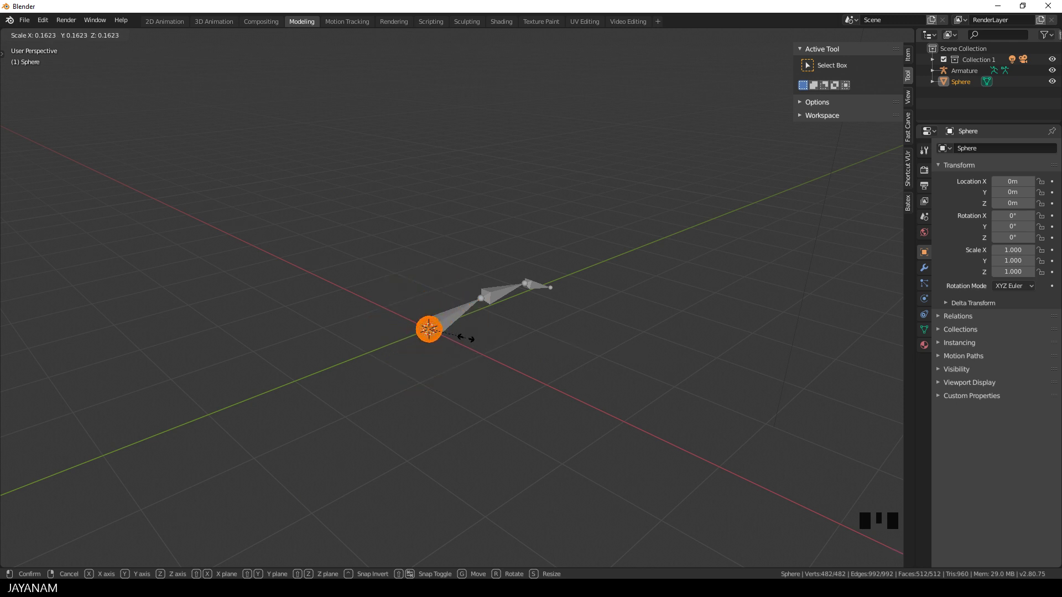
left_click(467, 338)
key("g")
key("z")
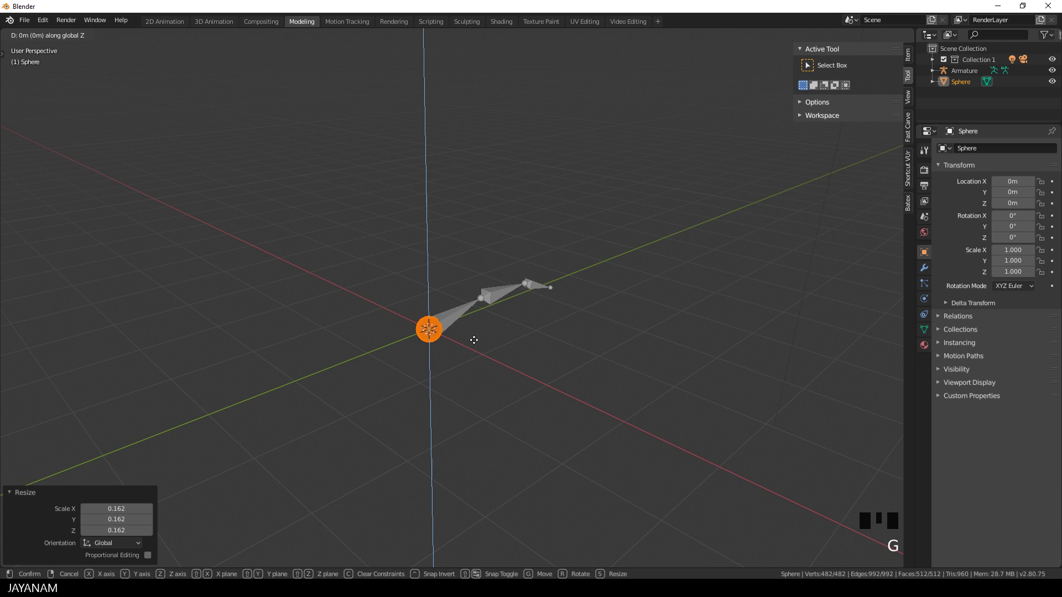
left_click(472, 232)
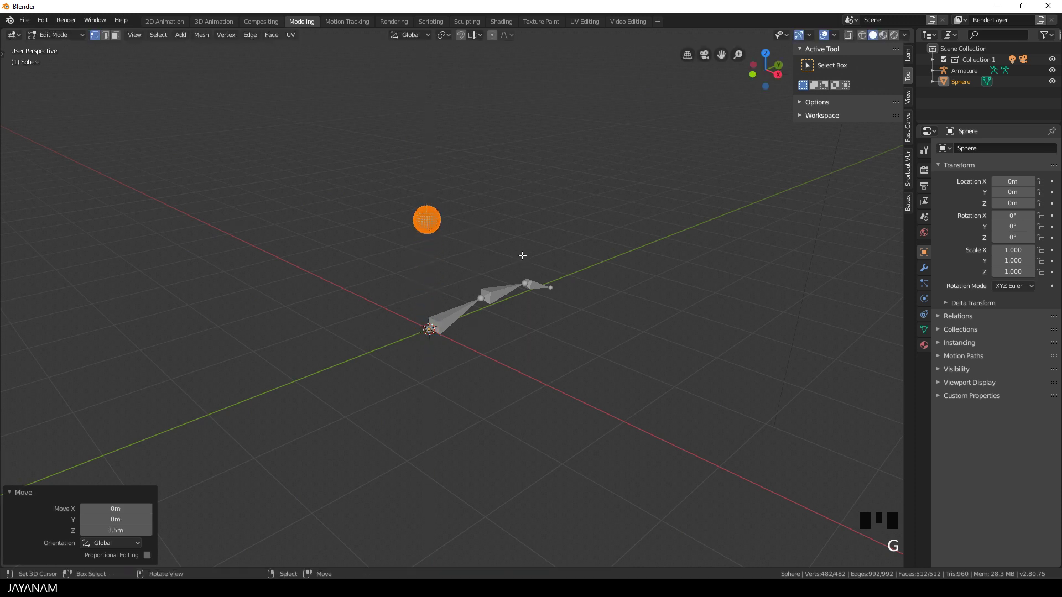
scroll(523, 255, "up", 3)
middle_click_drag(505, 190, 541, 325, "shift")
scroll(453, 273, "up", 6)
In face select mode, select only the ring of faces at the sphere's bottom pole
key("a")
key("a")
key("a")
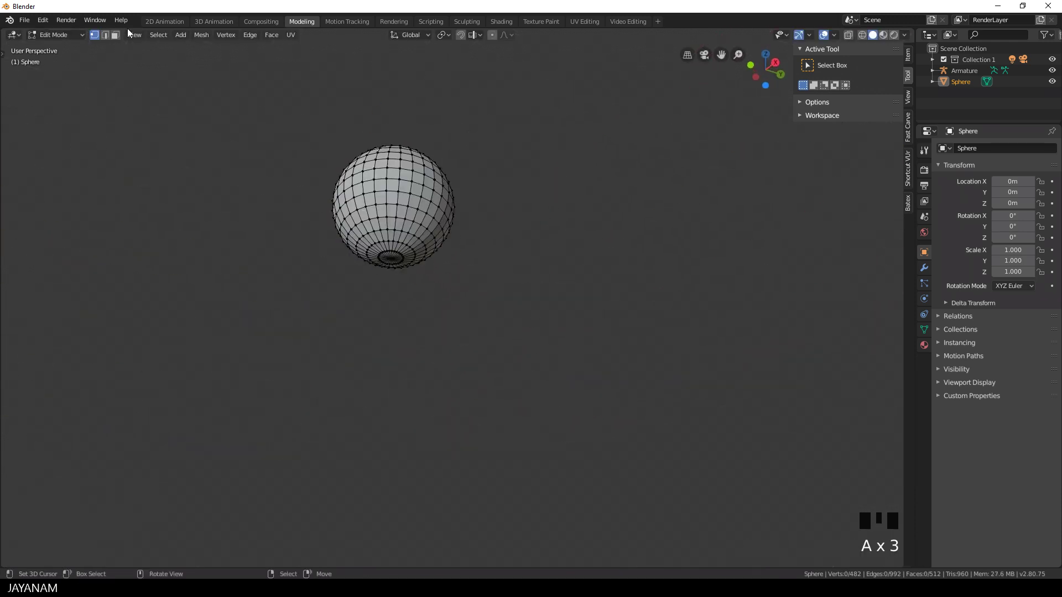
left_click(115, 35)
middle_click_drag(367, 264, 395, 240)
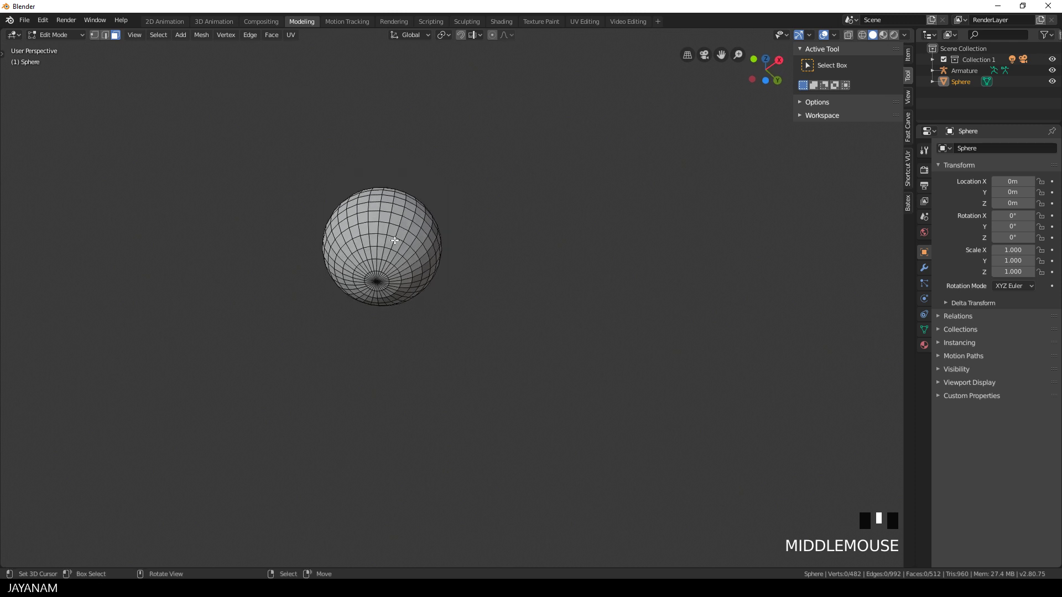
left_click_drag(369, 275, 383, 287)
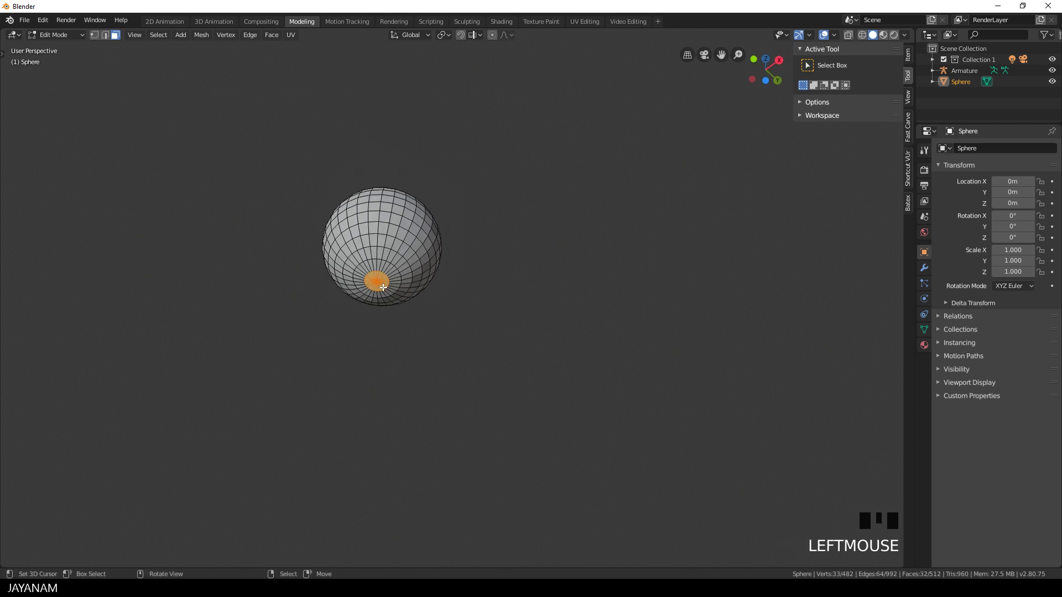
scroll(434, 301, "down", 5)
middle_click_drag(543, 292, 541, 369)
Extrude the bottom faces 1.33 m down into a thin stem reaching the armature root
key("e")
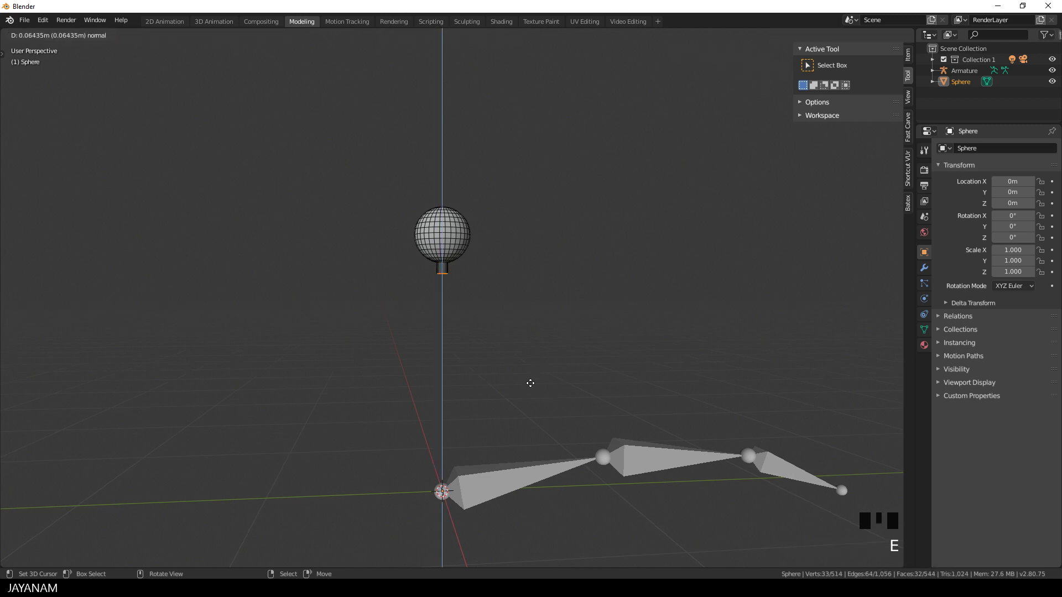
left_click(570, 59)
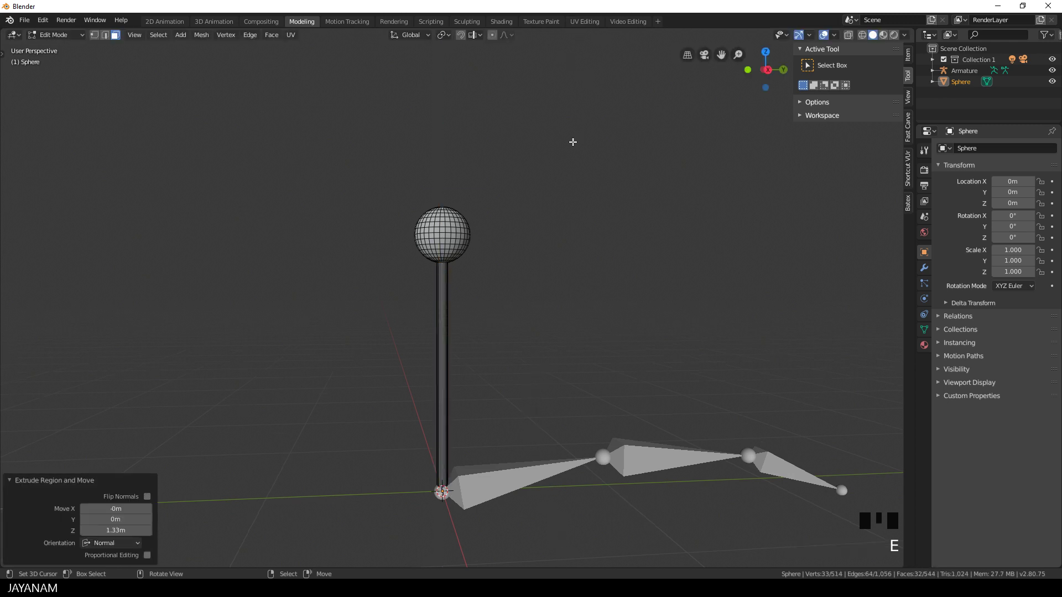
scroll(531, 249, "down", 6)
middle_click_drag(633, 275, 559, 293)
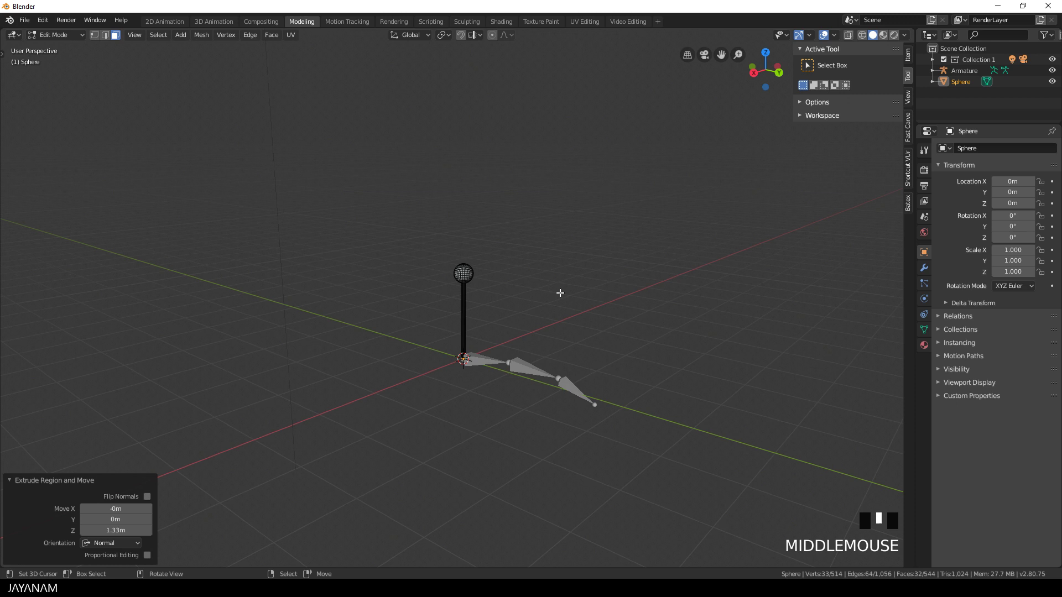
scroll(585, 328, "up", 2)
middle_click_drag(586, 328, 522, 279, "shift")
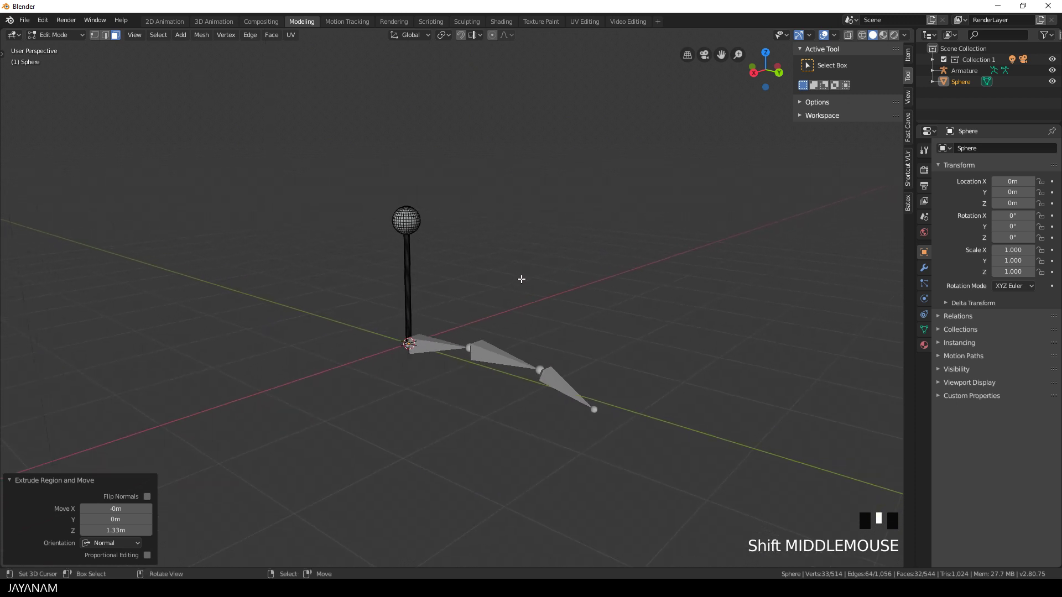
key("Tab")
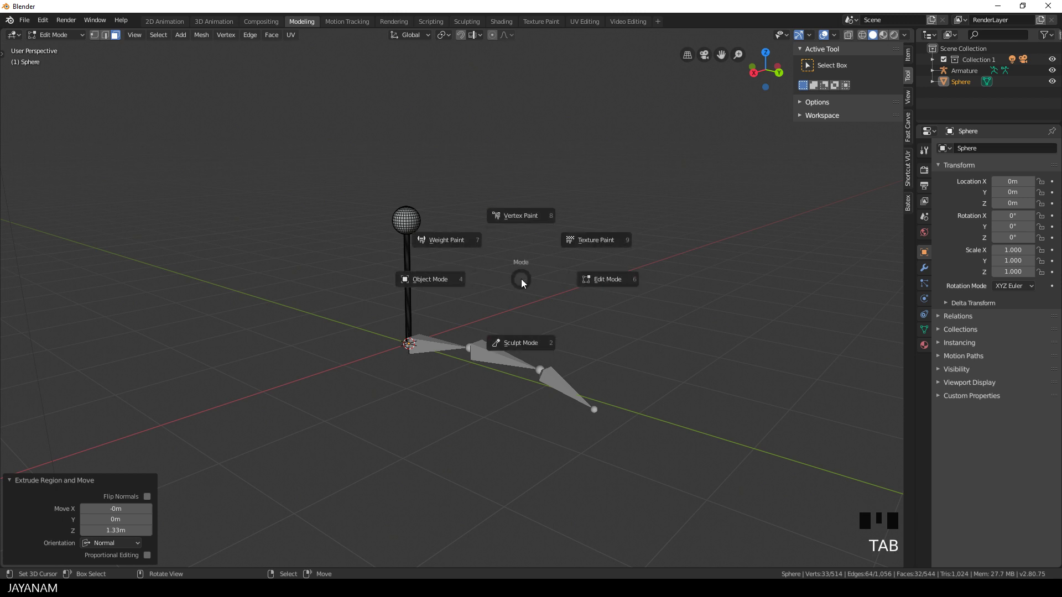
Put the finger armature in Pose Mode, show the Item transform panel, and open the Rotation X field's options
left_click(436, 283)
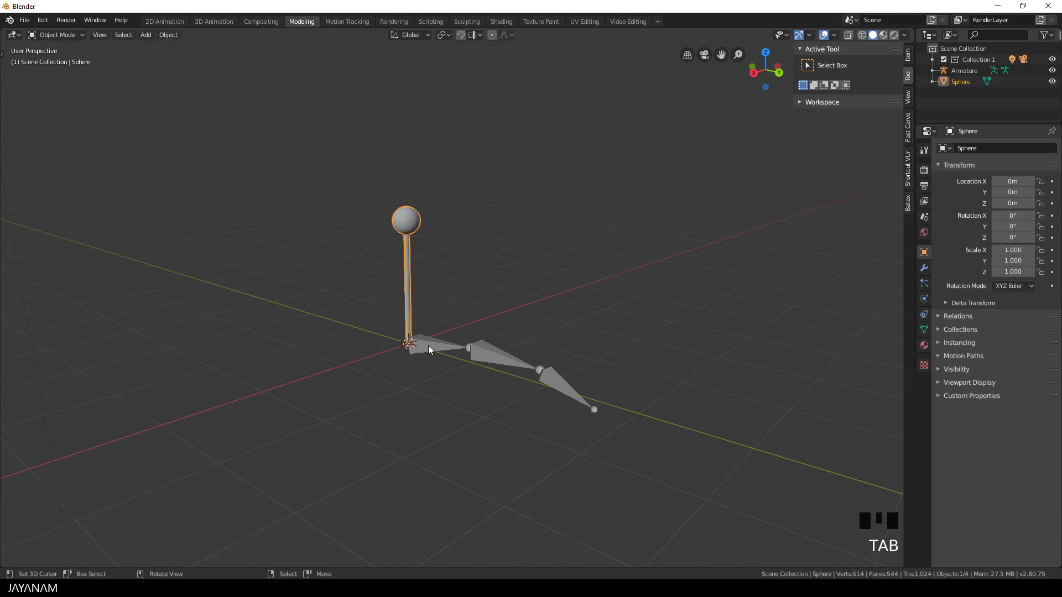
scroll(429, 347, "up", 1)
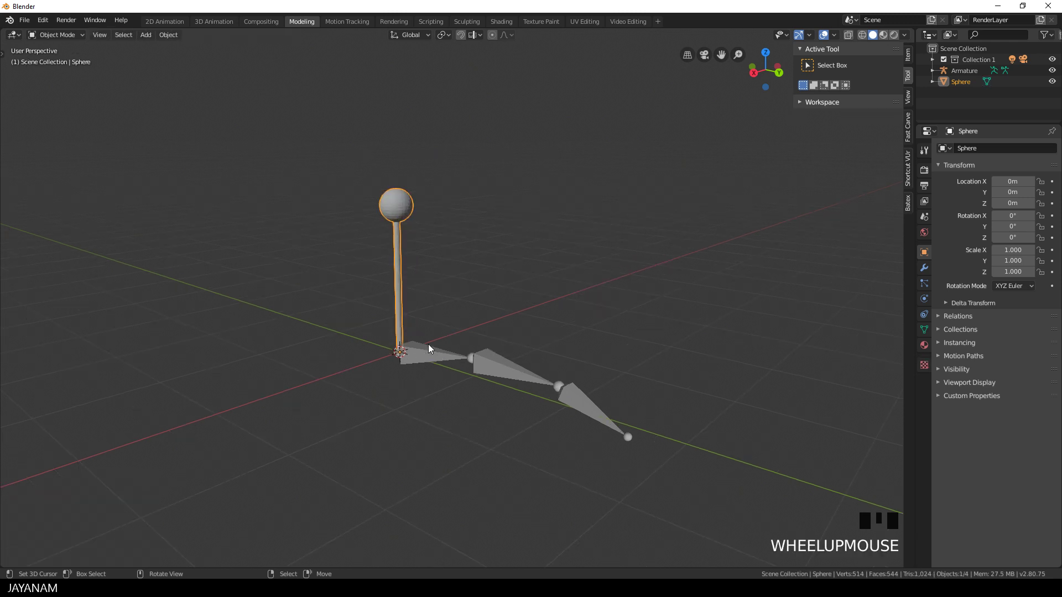
right_click(417, 359)
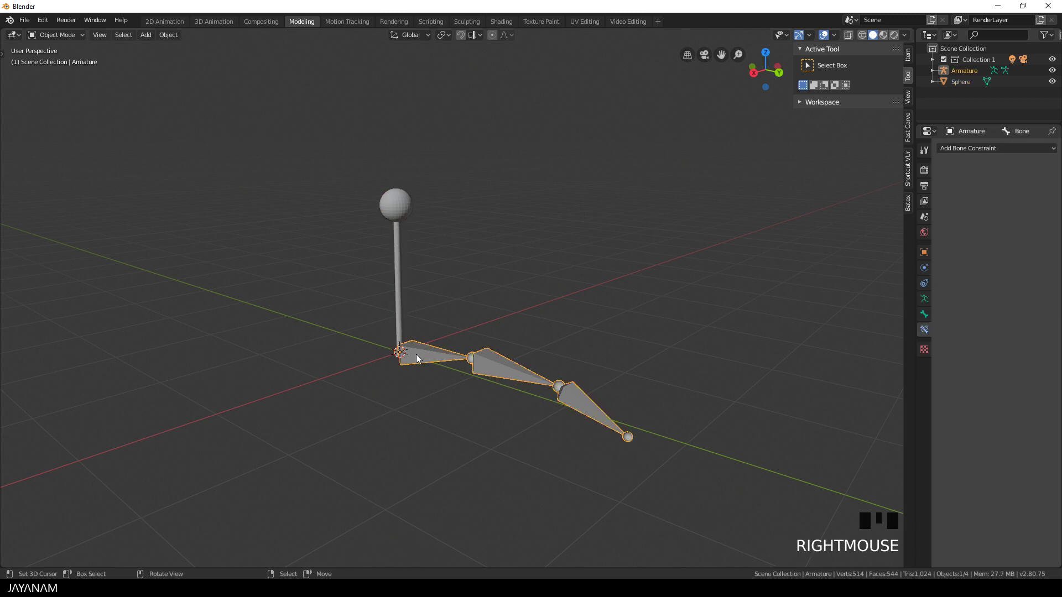
key("Tab")
left_click(420, 419)
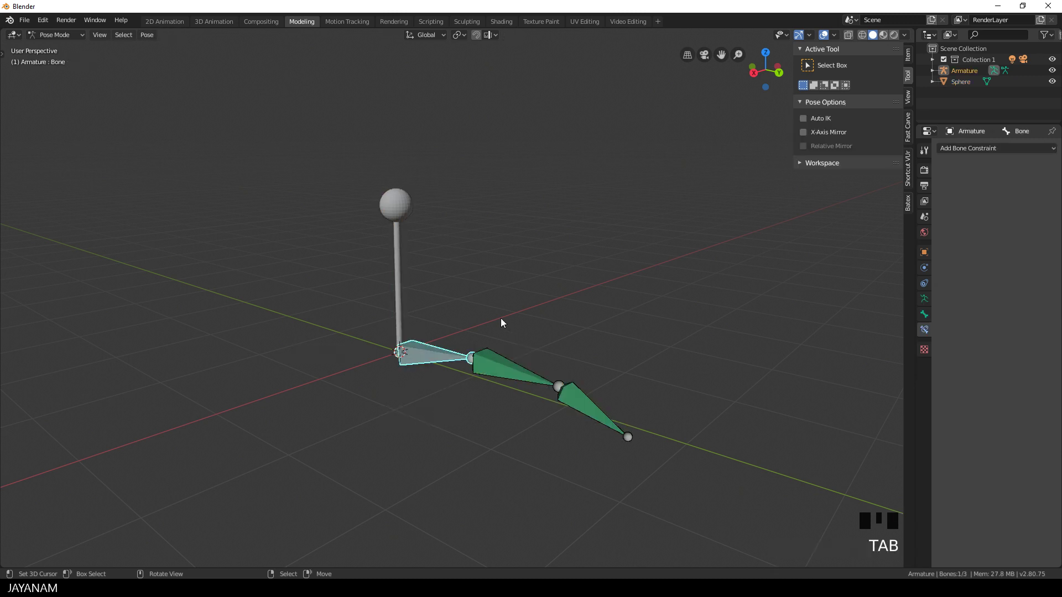
middle_click_drag(501, 322, 866, 130)
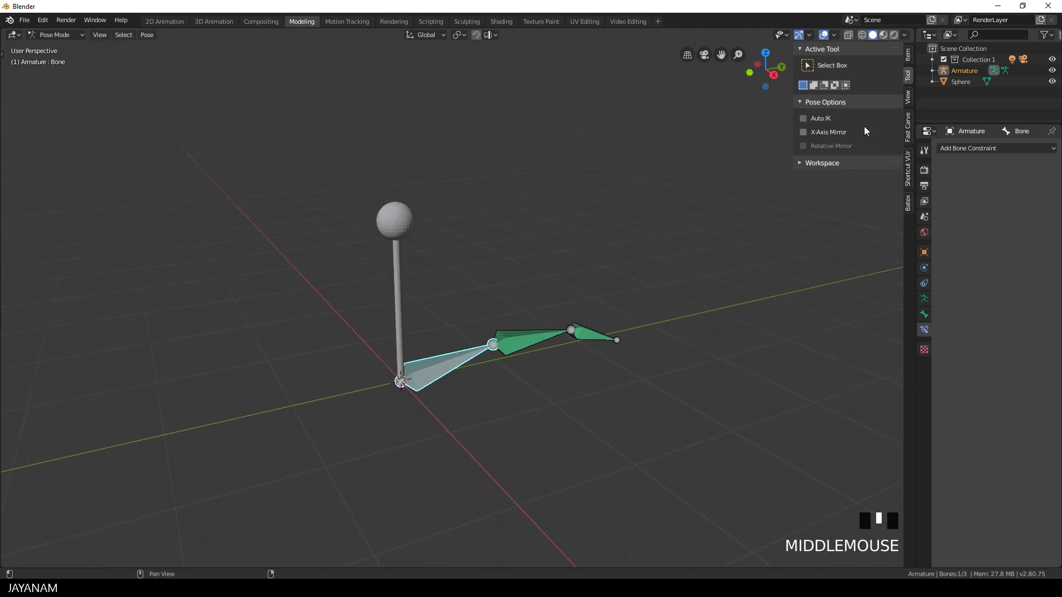
left_click(907, 56)
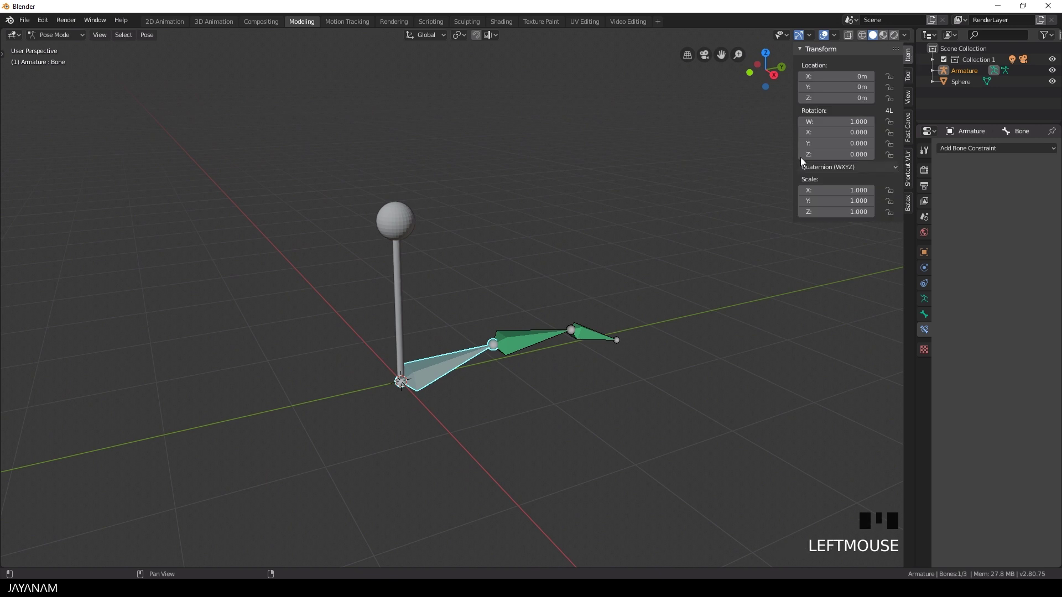
right_click(822, 133)
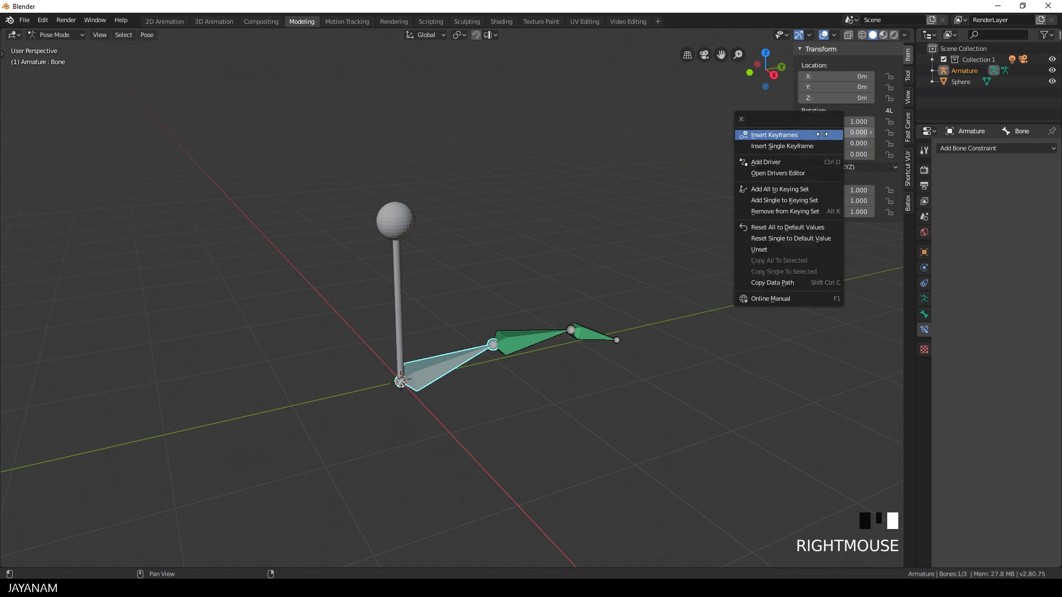
Add an Averaged Value driver to the X rotation, reading the Sphere's Z Location in Local Space
left_click(785, 161)
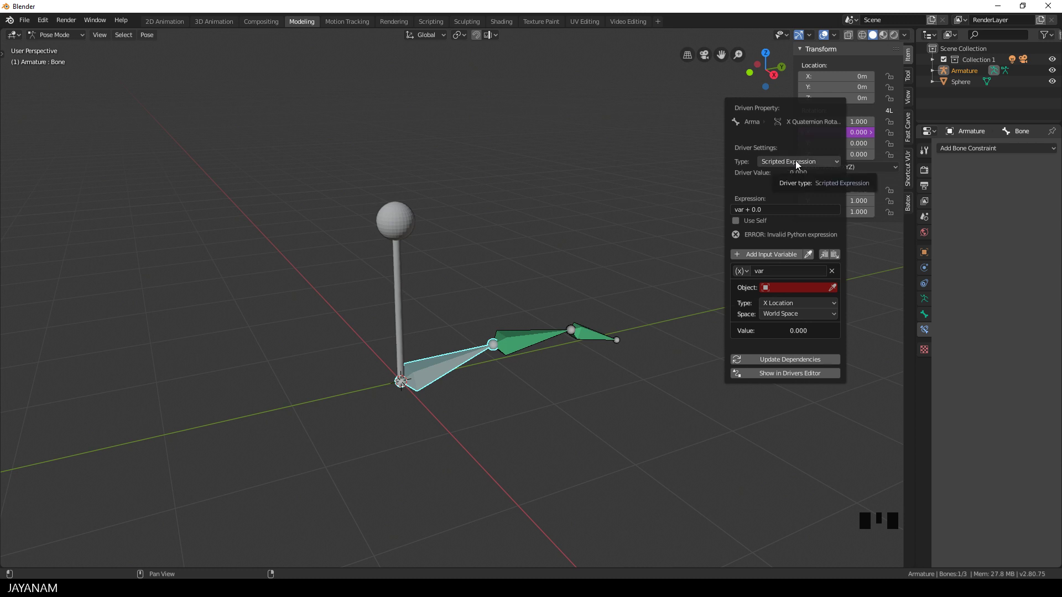
left_click(796, 161)
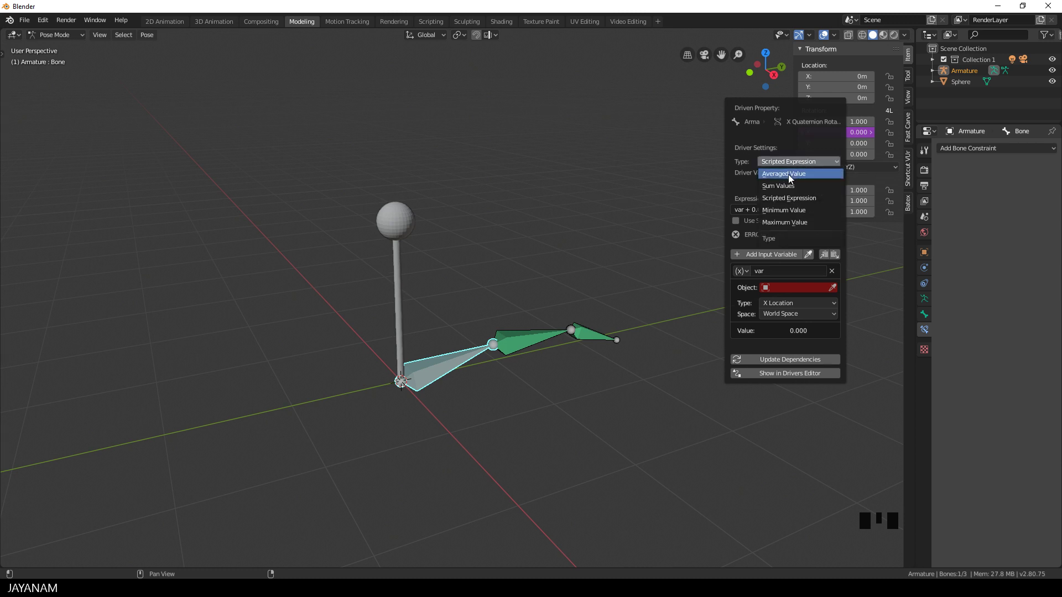
left_click(788, 175)
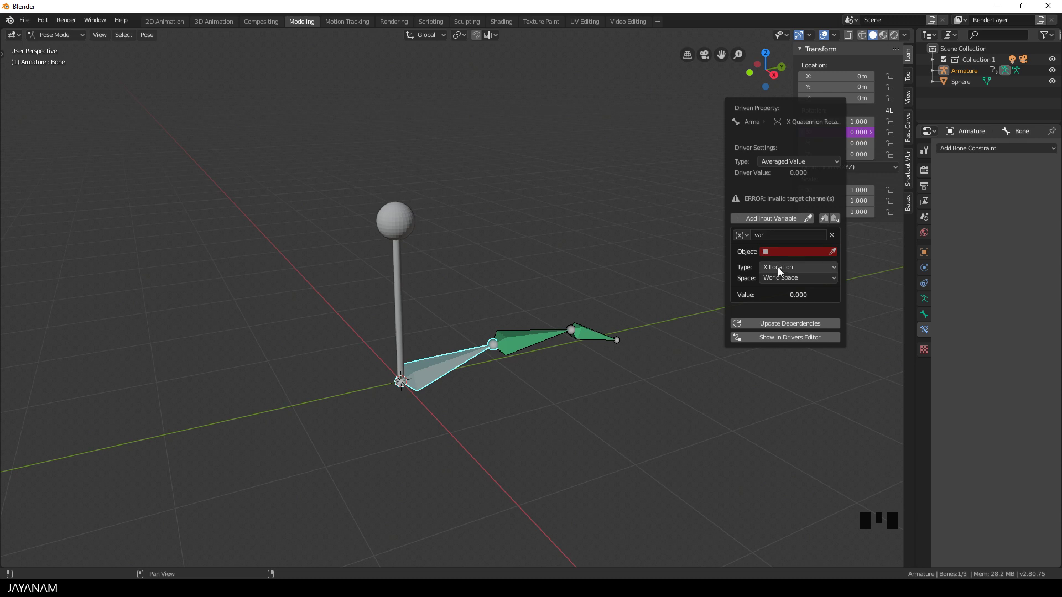
left_click(791, 252)
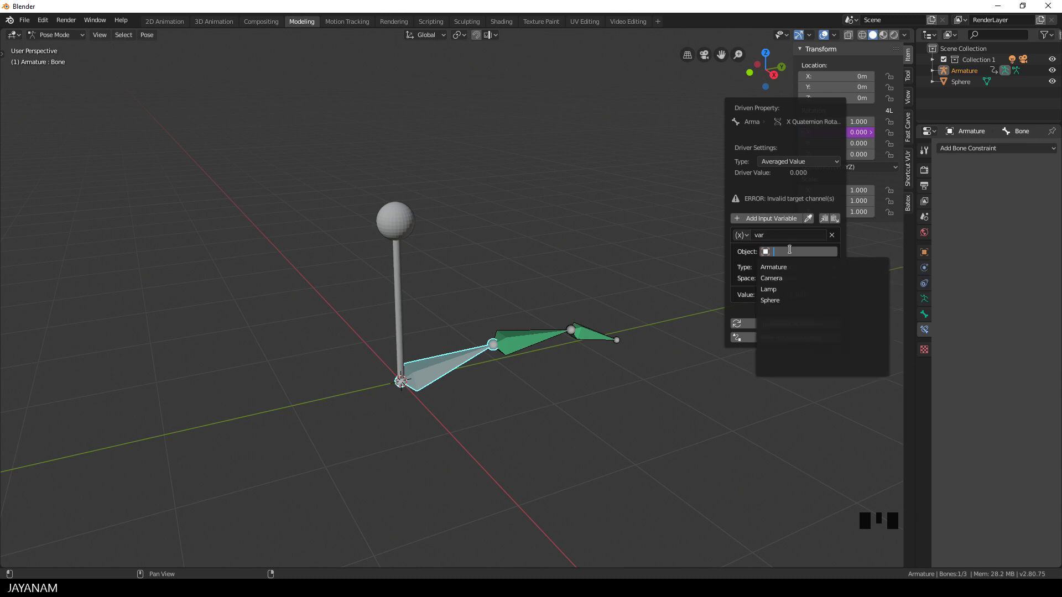
left_click(781, 300)
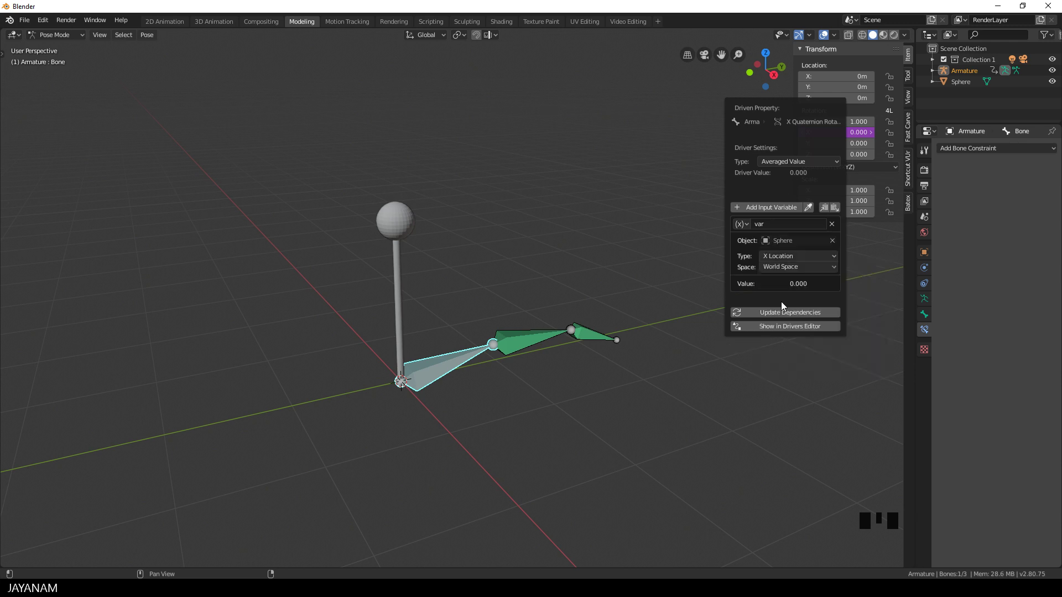
left_click(797, 260)
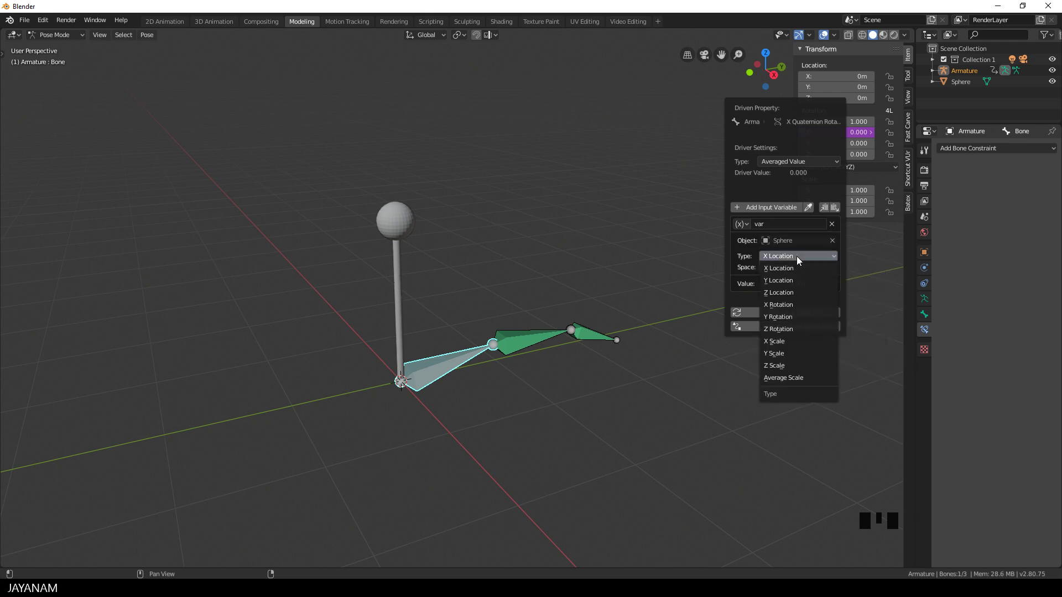
left_click(788, 294)
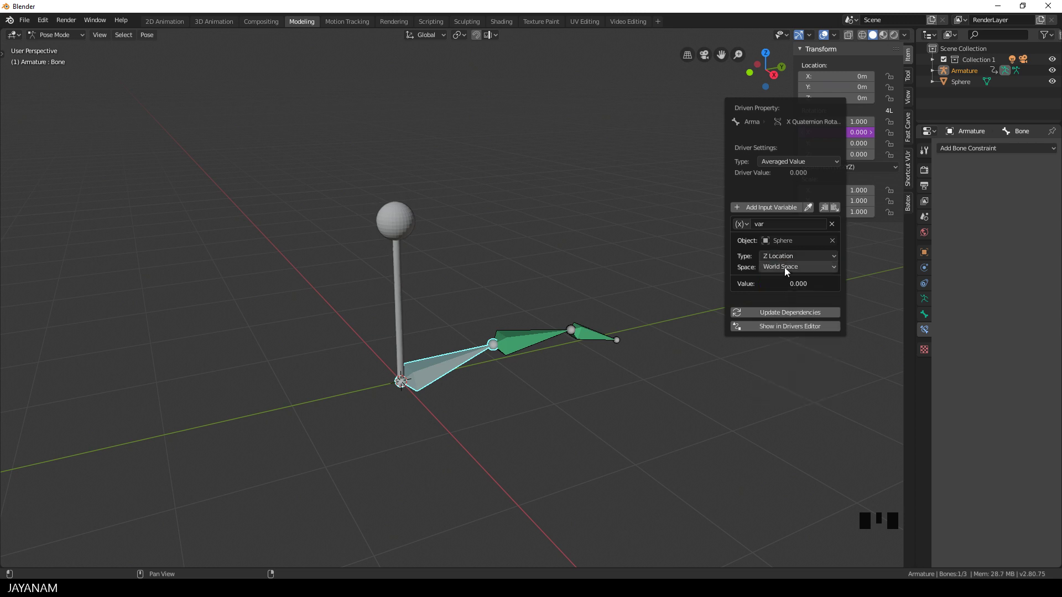
left_click(785, 267)
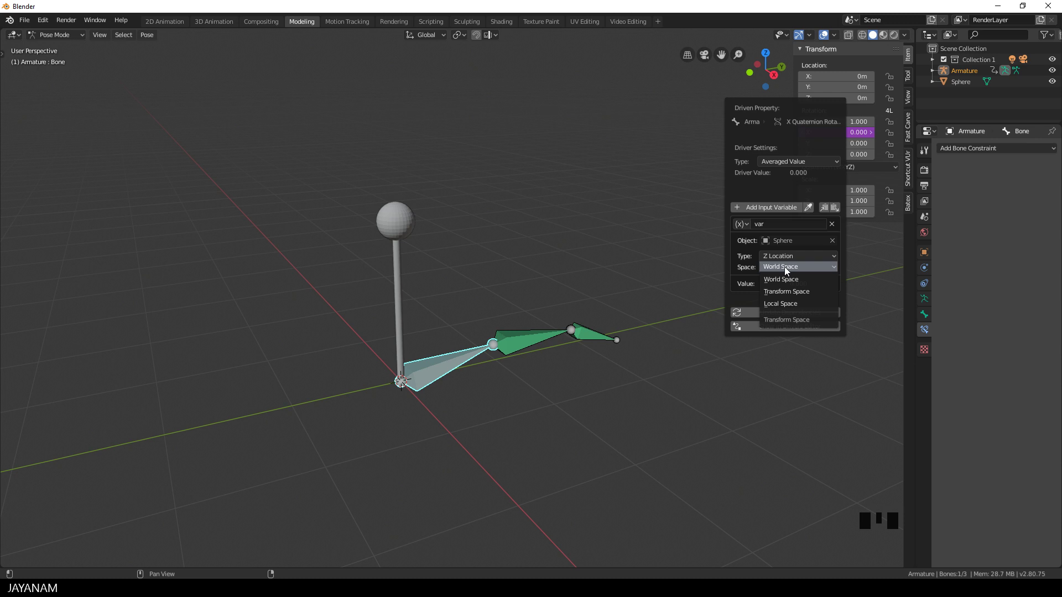
left_click(788, 304)
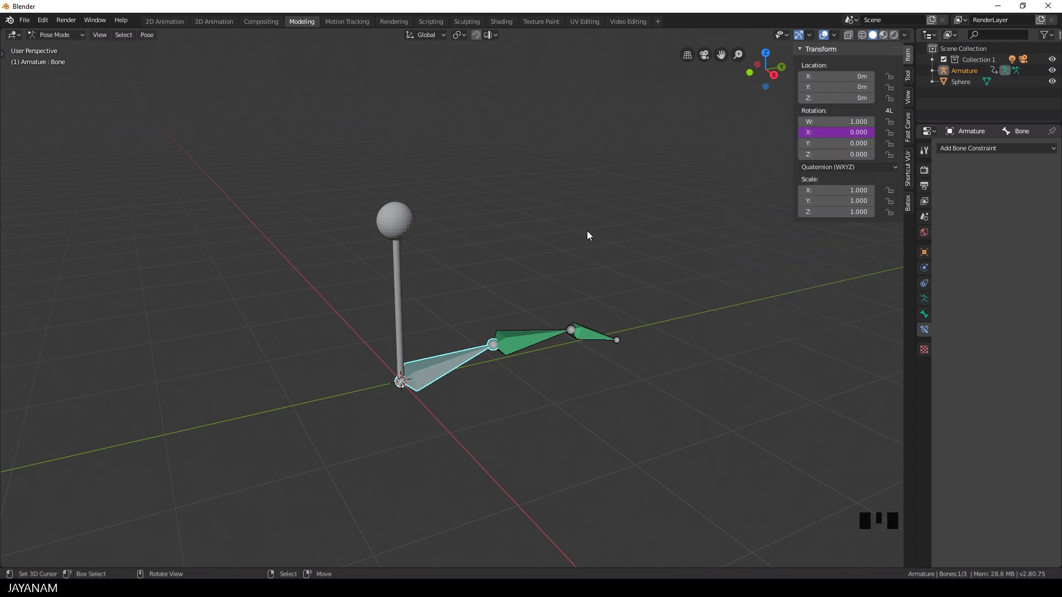
In Object Mode, move the Sphere along Z to check that the finger chain curls
key("Tab")
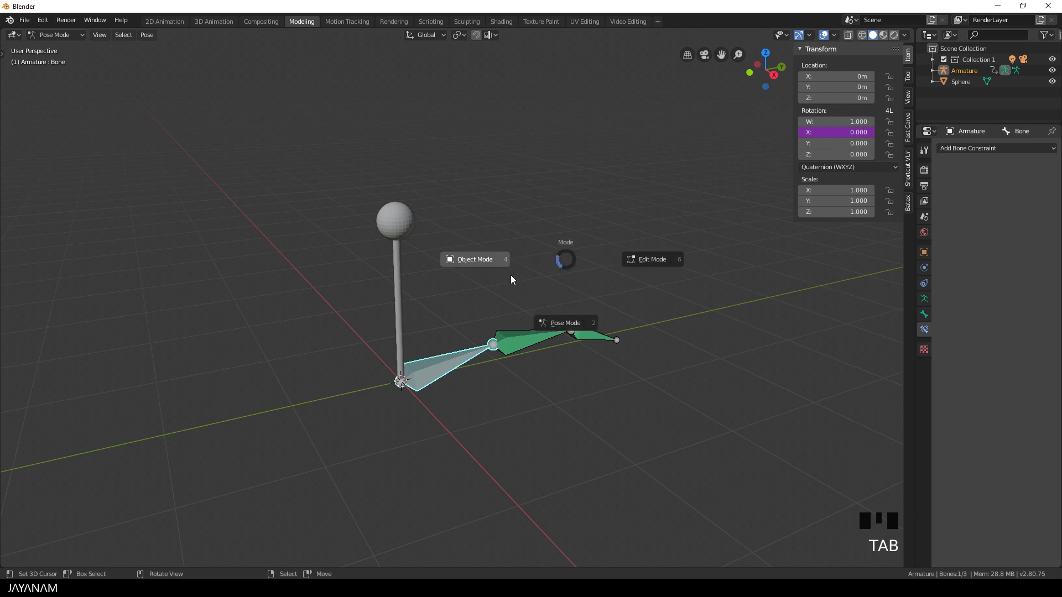
right_click(397, 230)
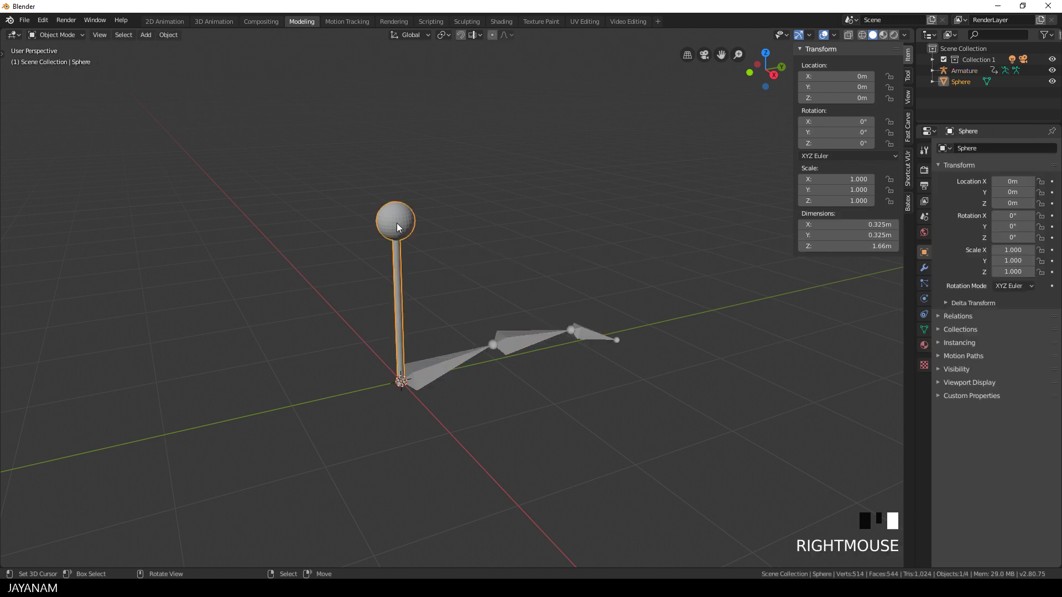
key("g")
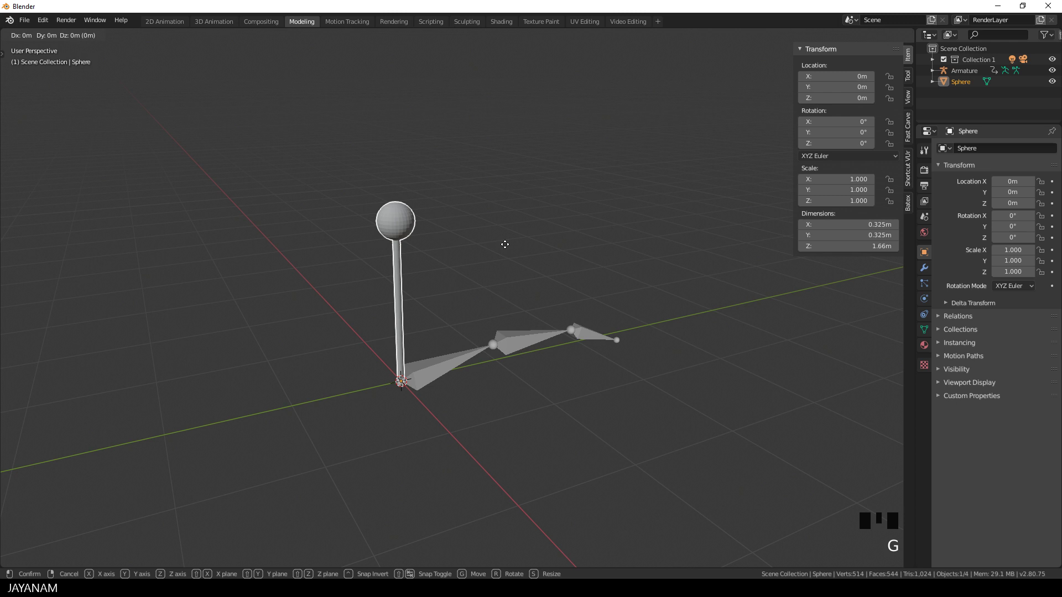
key("z")
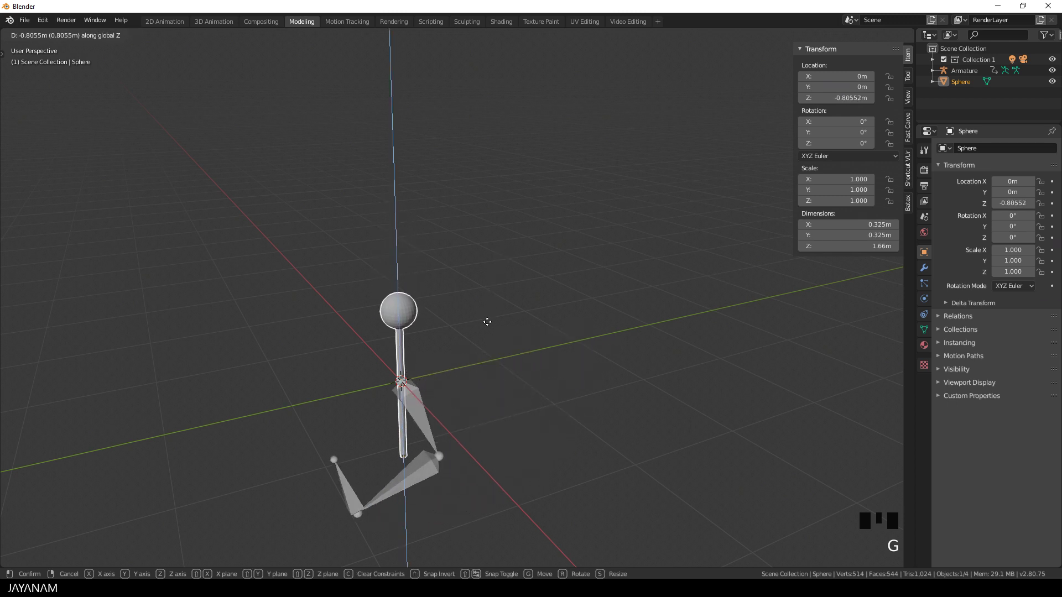
key("Escape")
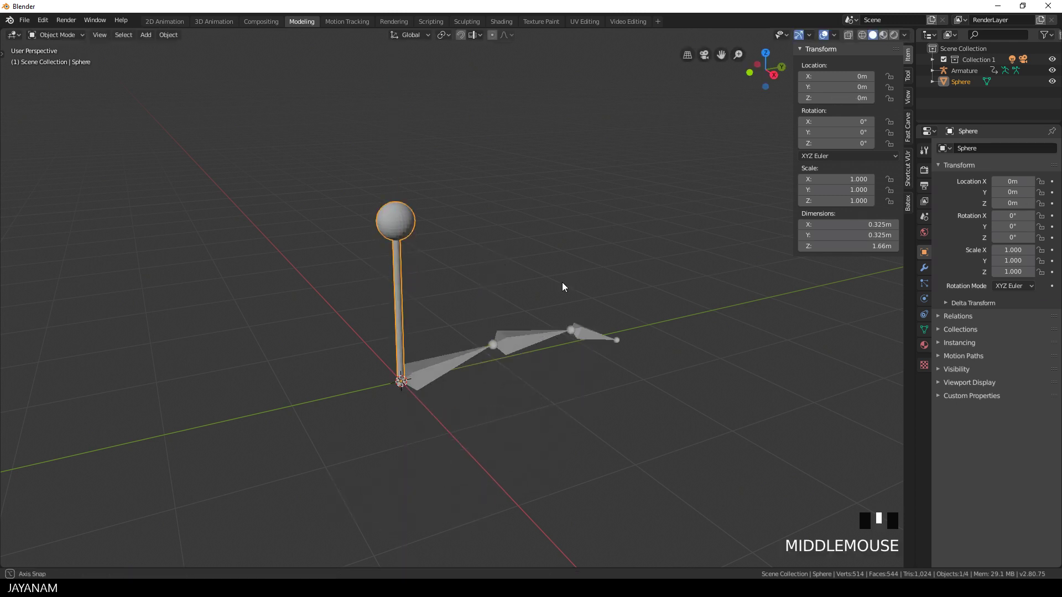
middle_click_drag(563, 282, 469, 284)
scroll(469, 285, "down", 2)
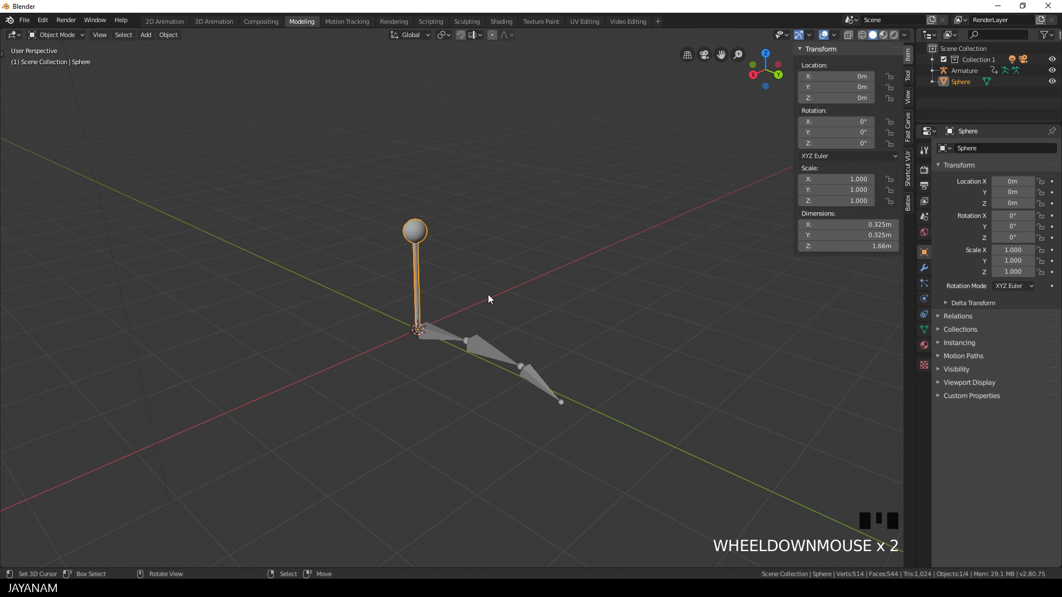
key("g")
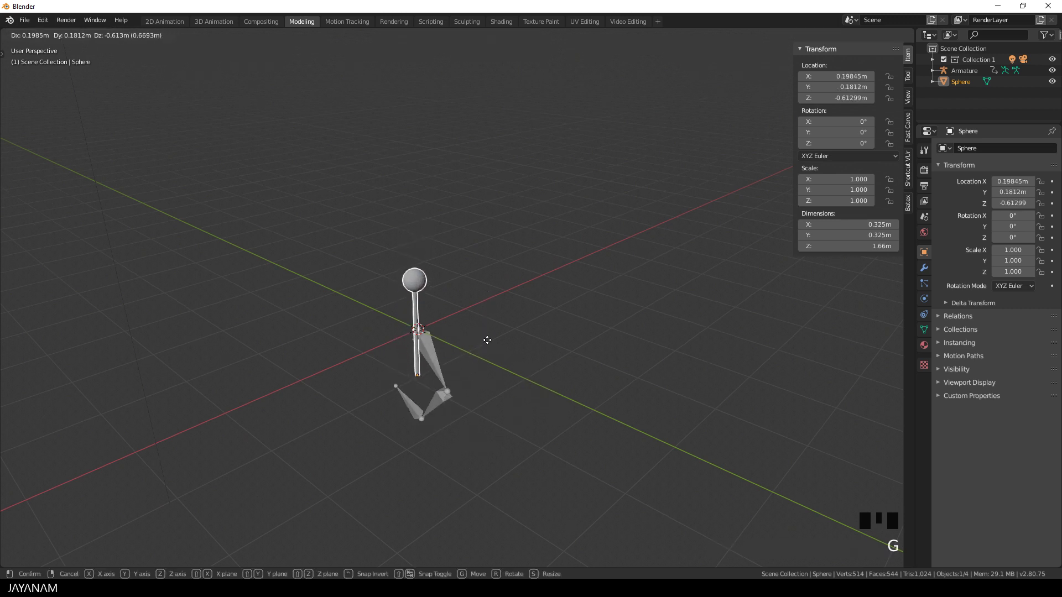
Select Ctrl_index, Ctrl_mid, Ctrl_ring and Ctrl_pinkie and grab them together to curl all fingers
key("Escape")
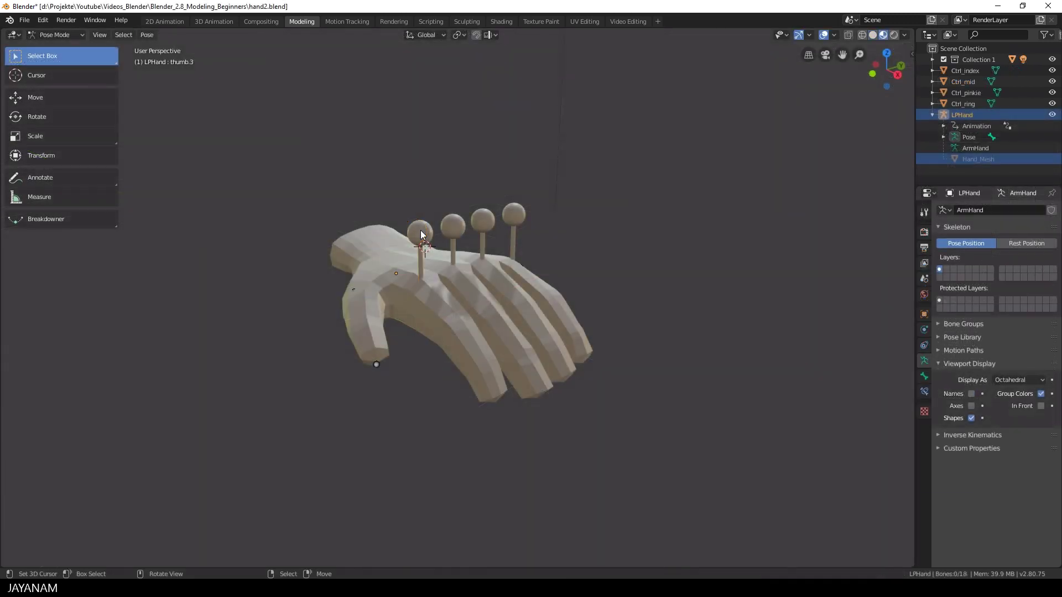
left_click(426, 237)
left_click(453, 226, "shift")
left_click(483, 221, "shift")
left_click(514, 215, "shift")
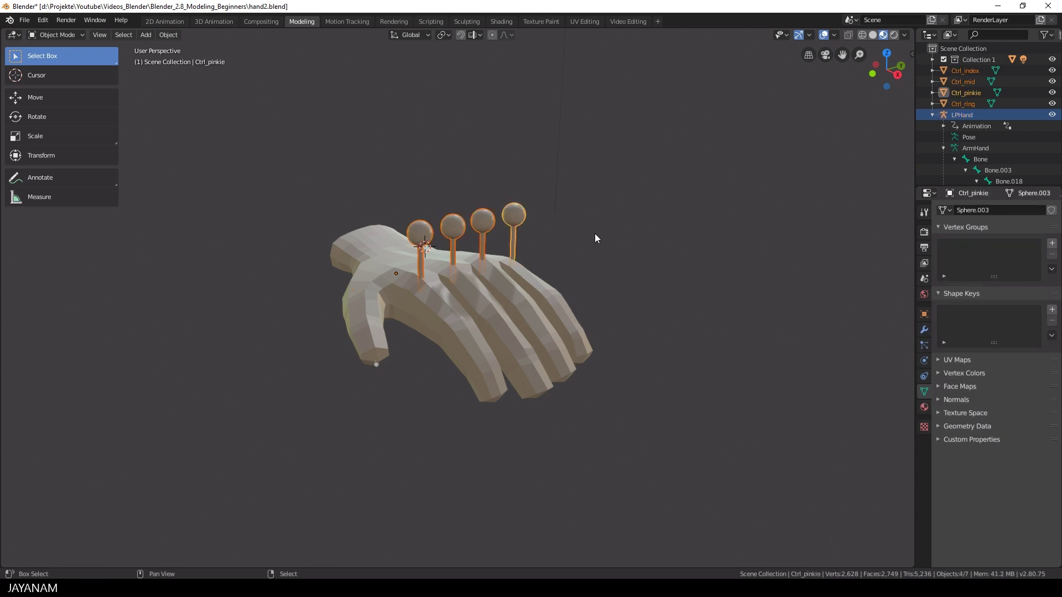
key("g")
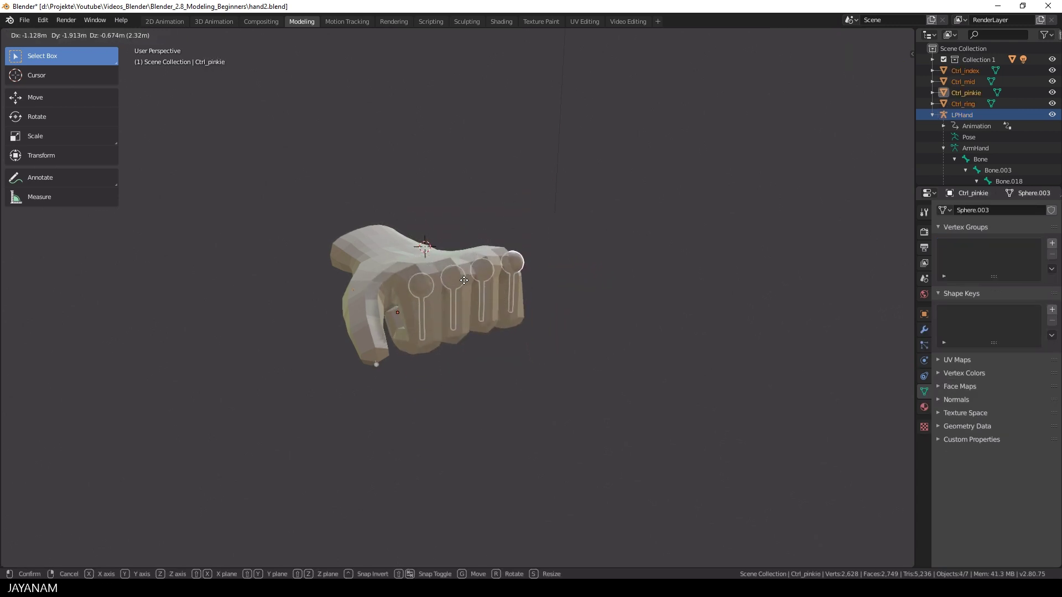